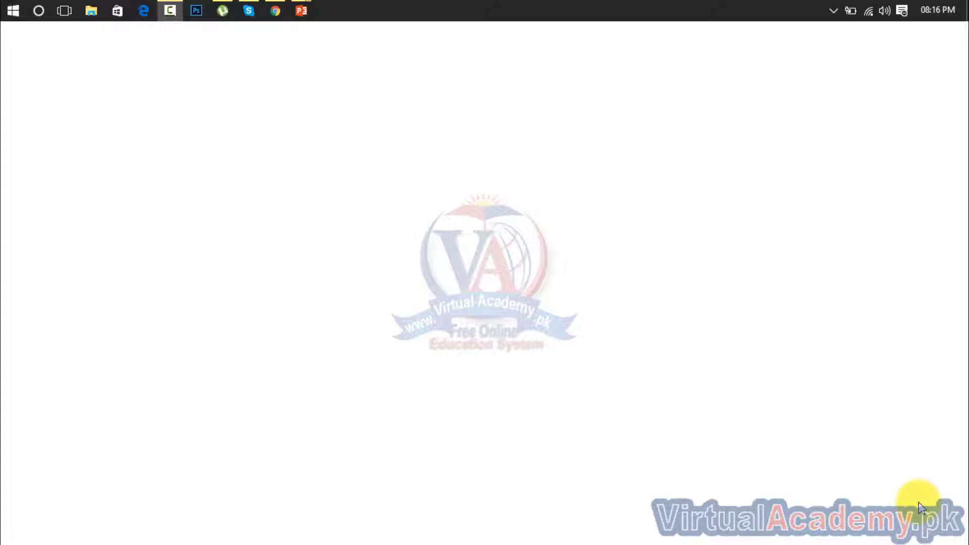
- Switch the new blank document to its master page for editing
{"action": "key", "text": "super"}
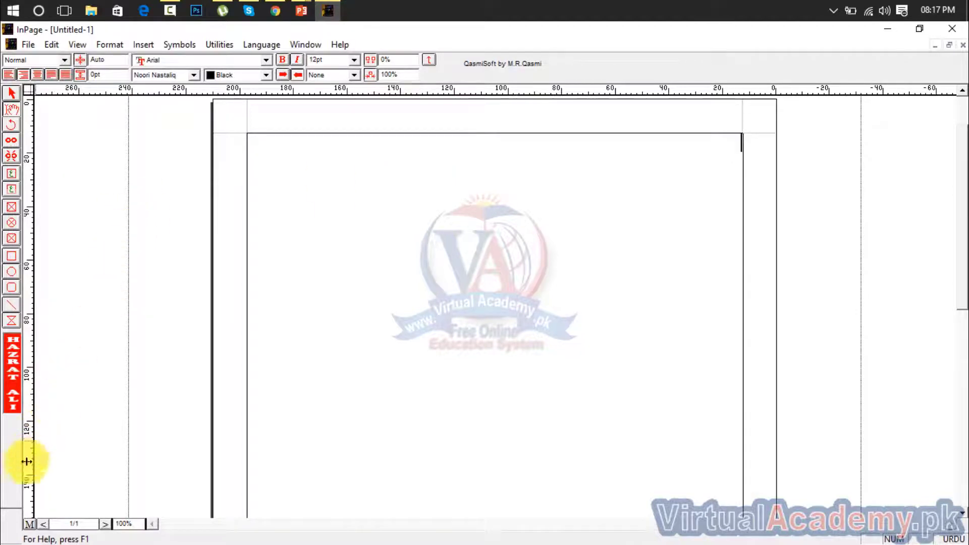
{"action": "left_click", "coordinate": [29, 525]}
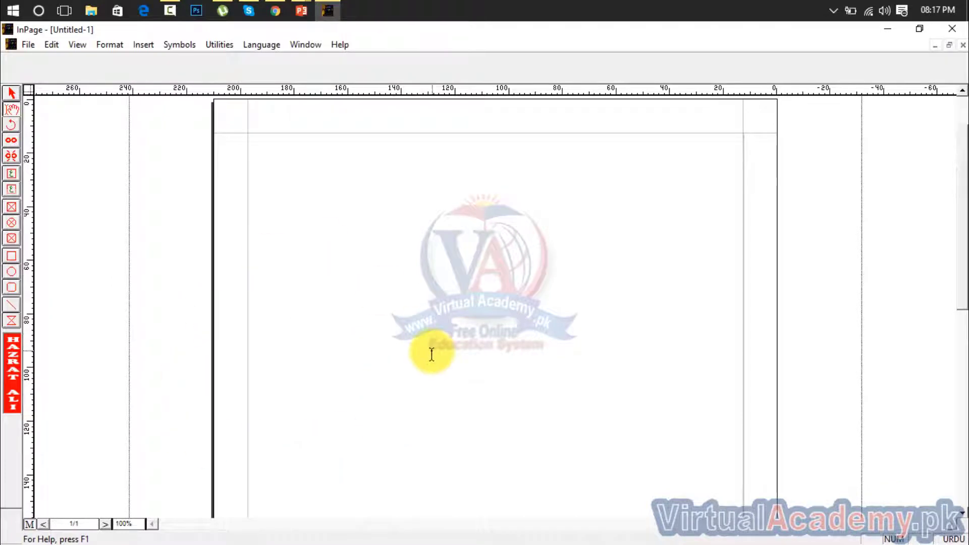
{"action": "left_click", "coordinate": [721, 154]}
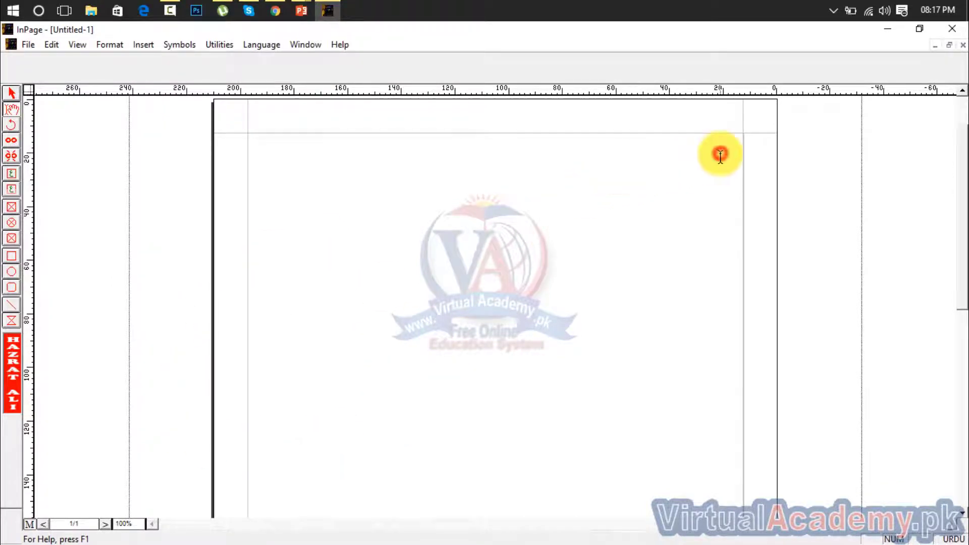
{"action": "left_click", "coordinate": [506, 217]}
{"action": "left_click", "coordinate": [346, 245]}
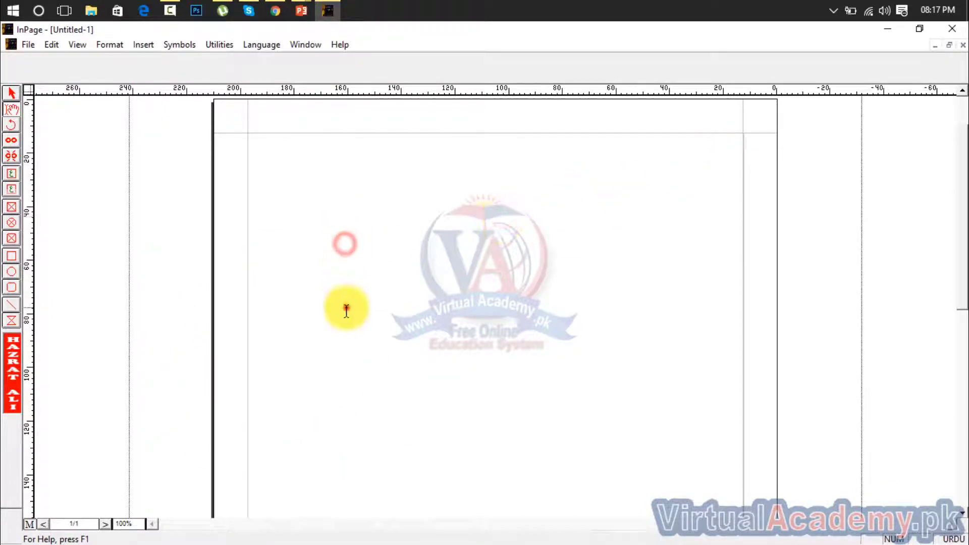
{"action": "left_click", "coordinate": [346, 307]}
{"action": "left_click", "coordinate": [518, 297]}
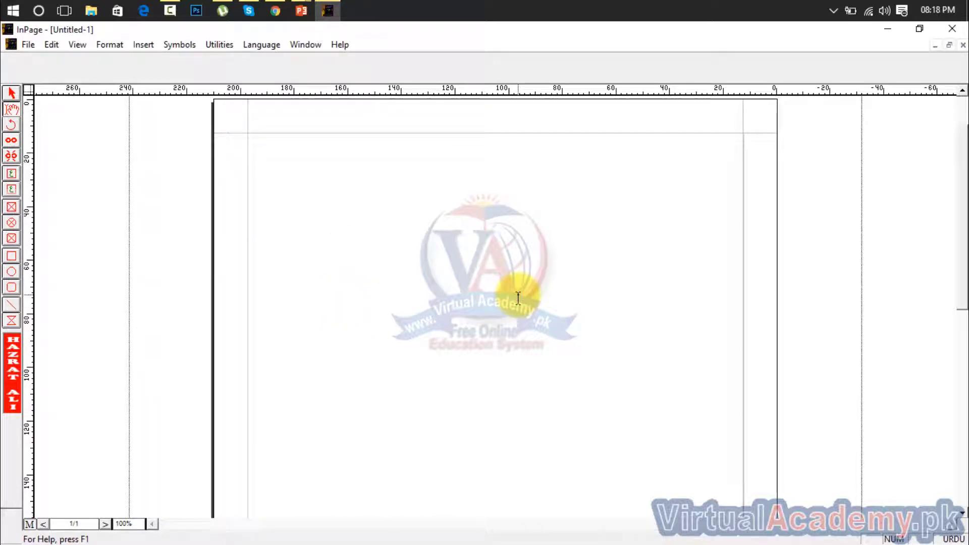
{"action": "left_click", "coordinate": [12, 177]}
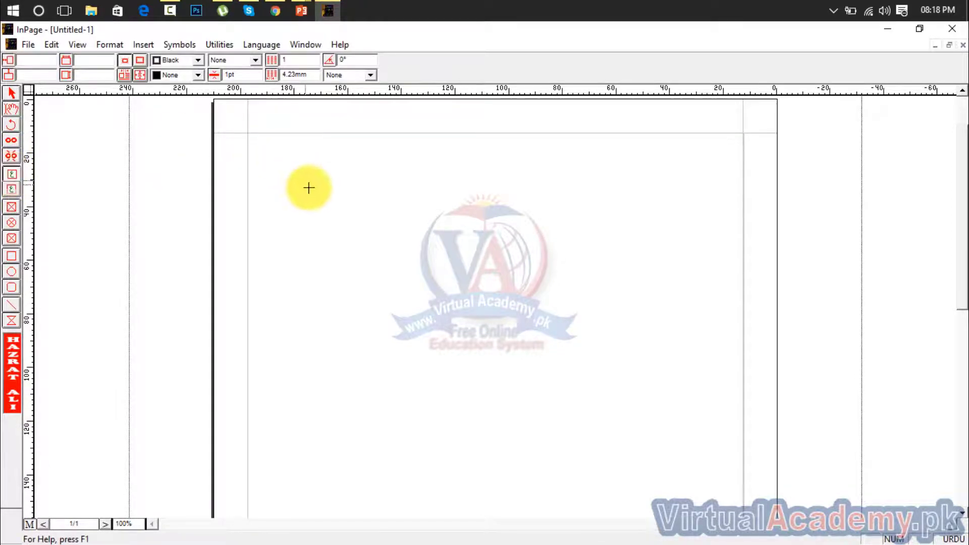
{"action": "left_click_drag", "start_coordinate": [308, 187], "coordinate": [579, 295]}
{"action": "left_click", "coordinate": [536, 228]}
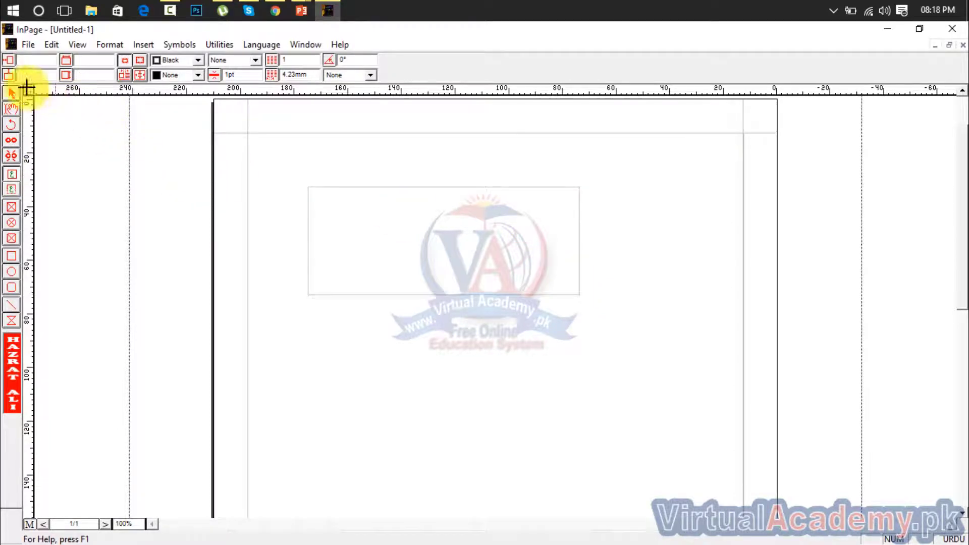
{"action": "left_click", "coordinate": [12, 93]}
{"action": "left_click", "coordinate": [368, 231]}
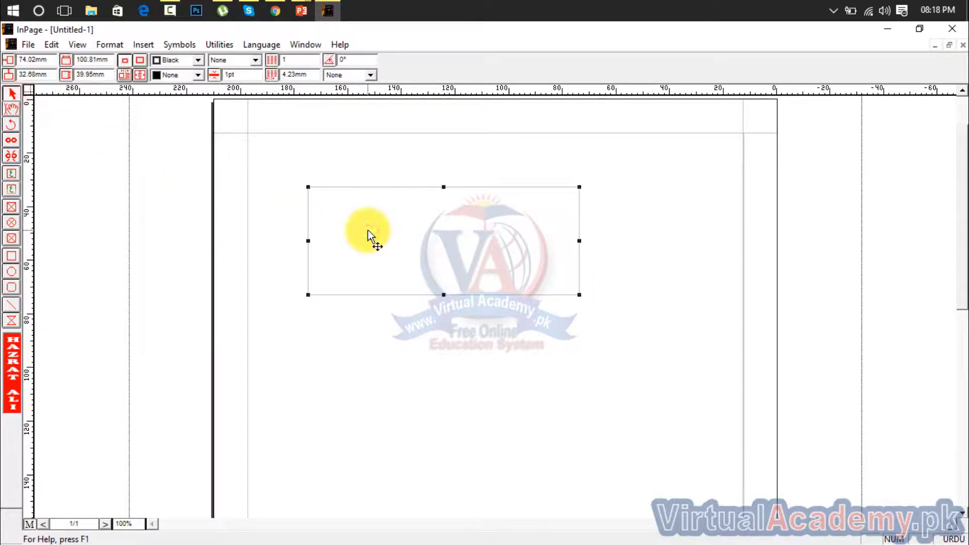
{"action": "key", "text": "Delete"}
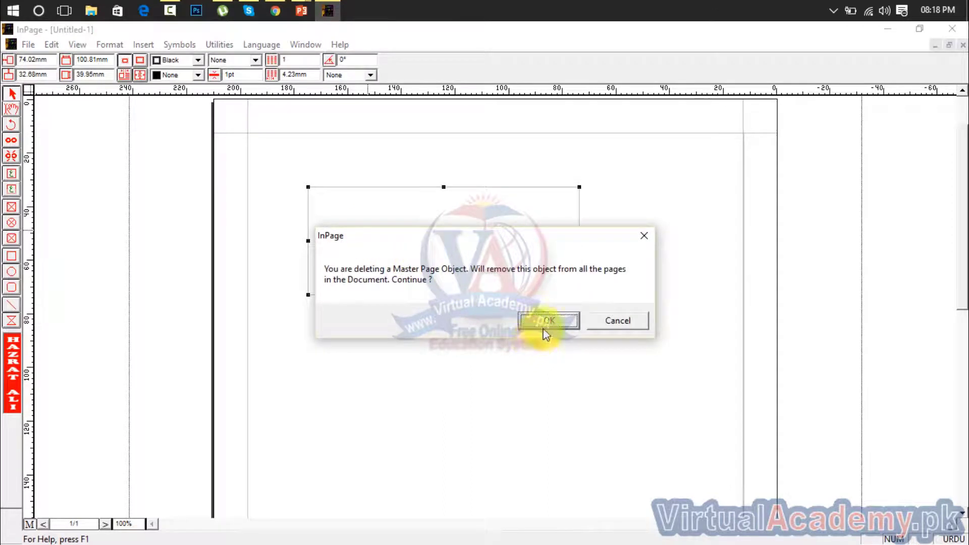
{"action": "left_click", "coordinate": [544, 326]}
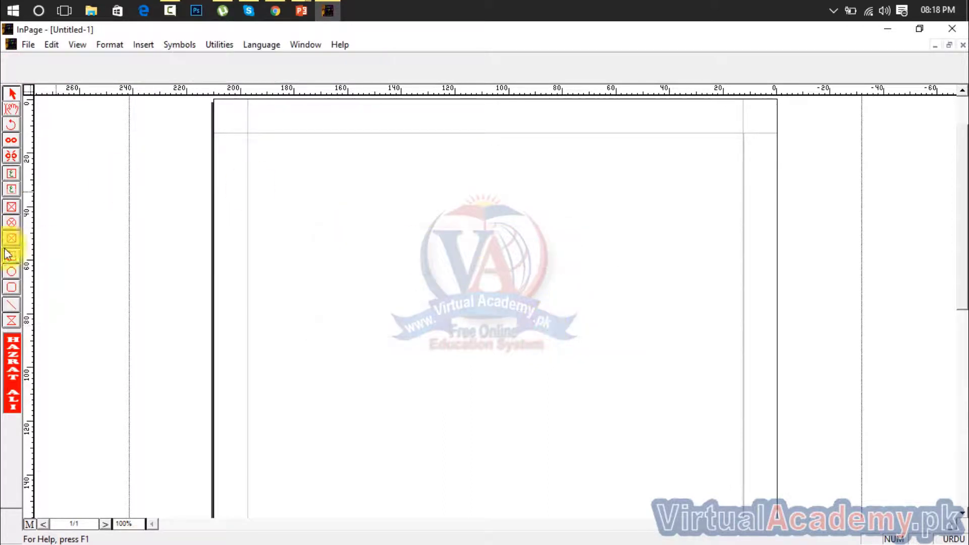
- Draw a small title text box at the middle of the page's top margin and insert a centred page number in it
{"action": "left_click", "coordinate": [12, 188]}
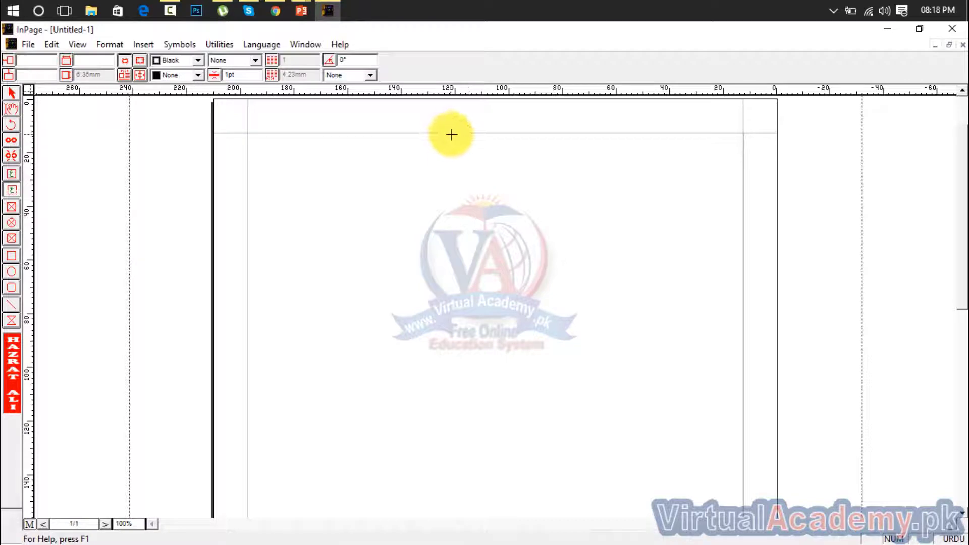
{"action": "mouse_move", "coordinate": [452, 134]}
{"action": "left_mouse_down"}
{"action": "mouse_move", "coordinate": [515, 158]}
{"action": "mouse_move", "coordinate": [540, 152]}
{"action": "left_mouse_up"}
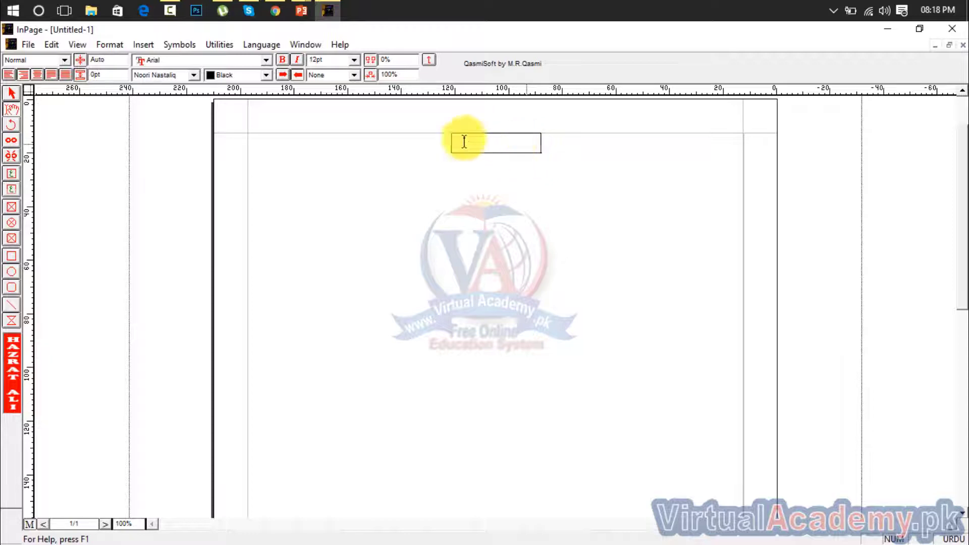
{"action": "left_click", "coordinate": [145, 45]}
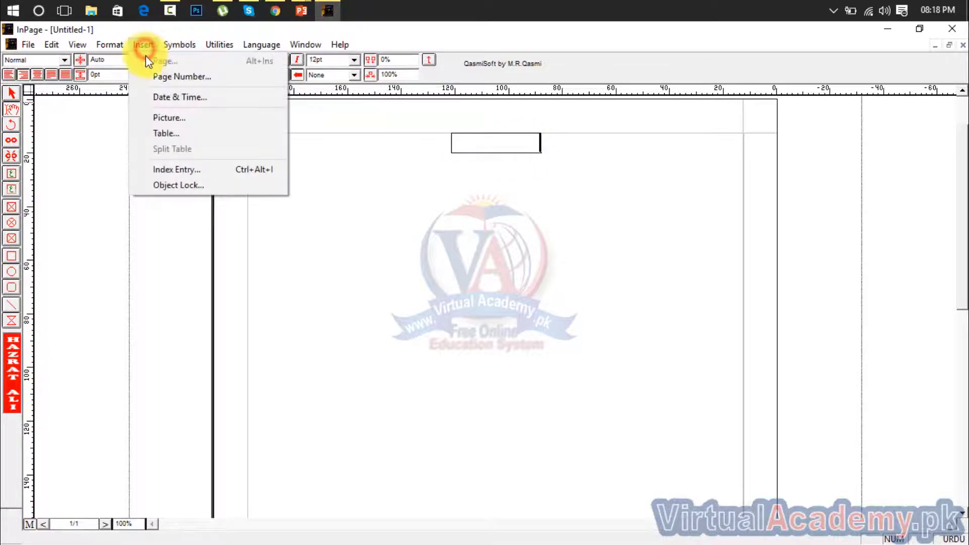
{"action": "left_click", "coordinate": [156, 74]}
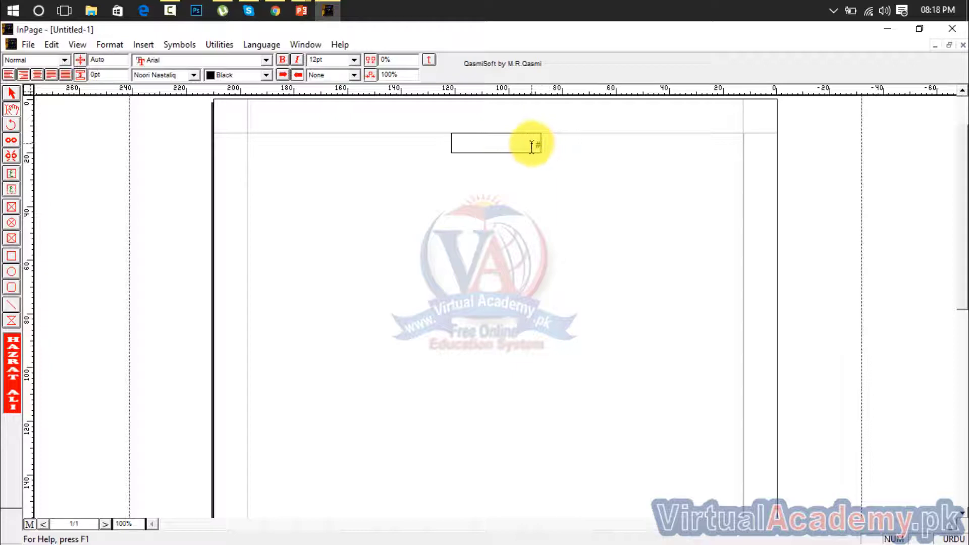
{"action": "left_click_drag", "start_coordinate": [532, 147], "coordinate": [571, 145]}
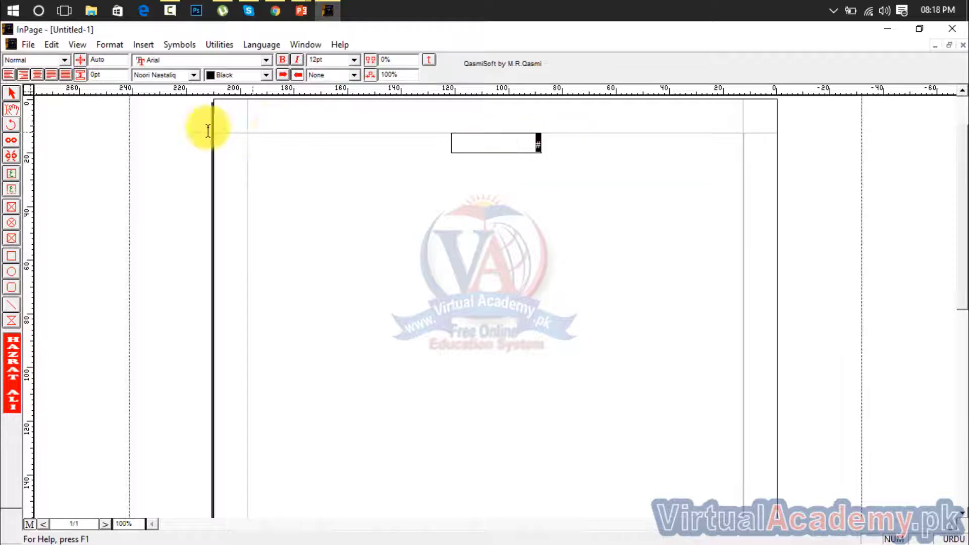
{"action": "left_click", "coordinate": [38, 76]}
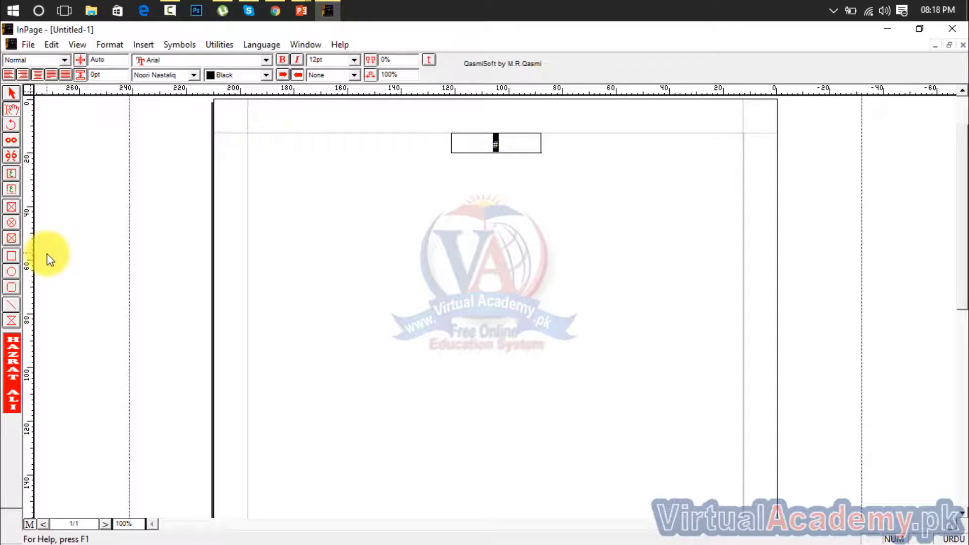
- Draw a second title text box in the top-right corner of the page margins and enter "پاکستان" in it
{"action": "left_click", "coordinate": [11, 190]}
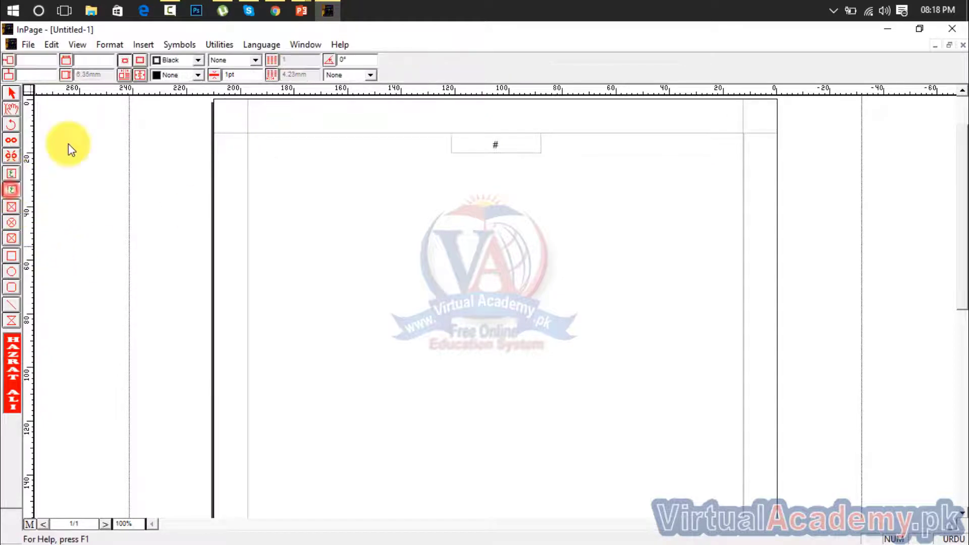
{"action": "left_click_drag", "start_coordinate": [743, 136], "coordinate": [664, 153]}
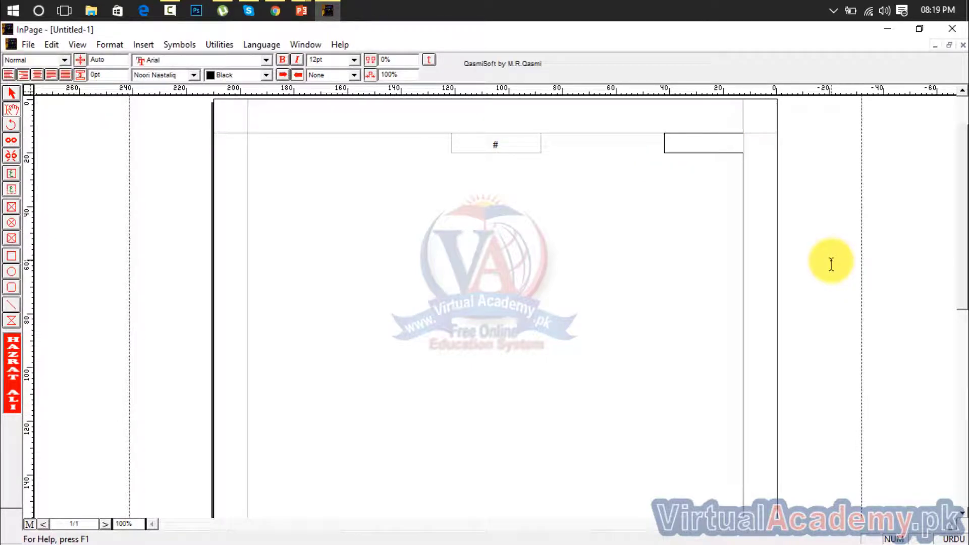
{"action": "type", "text": "پاکستان"}
- Set the word "پاکستان" to 18pt and centre it in its text box
{"action": "left_click_drag", "start_coordinate": [718, 143], "coordinate": [779, 148]}
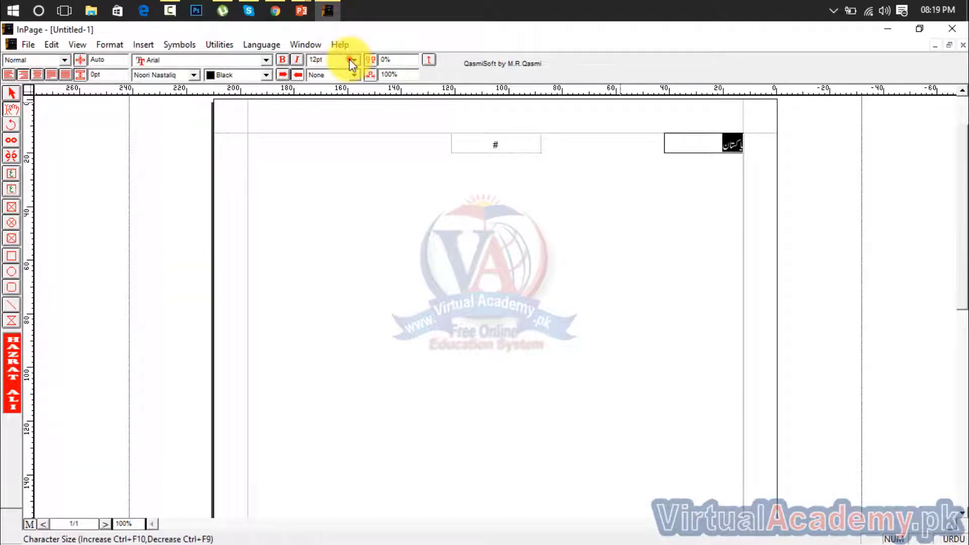
{"action": "left_click", "coordinate": [352, 59]}
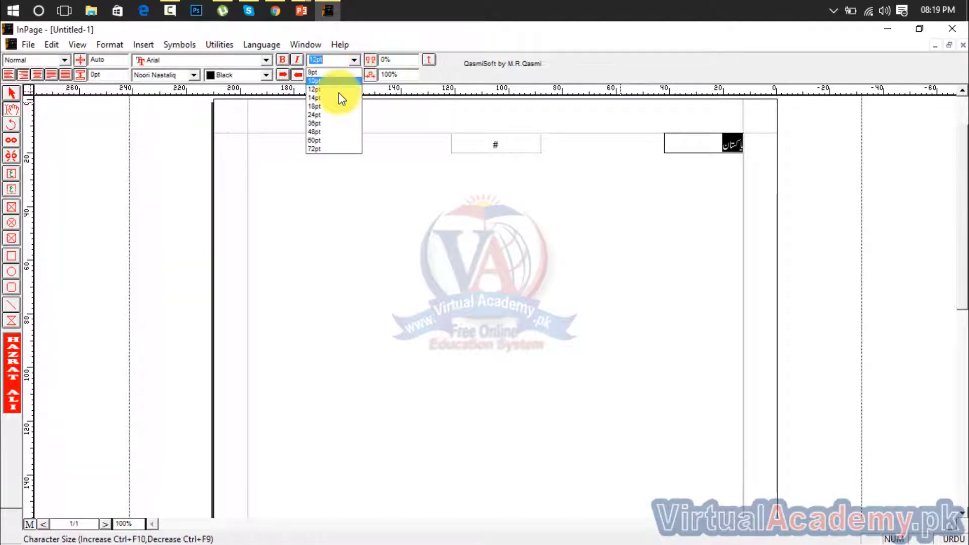
{"action": "left_click", "coordinate": [333, 124]}
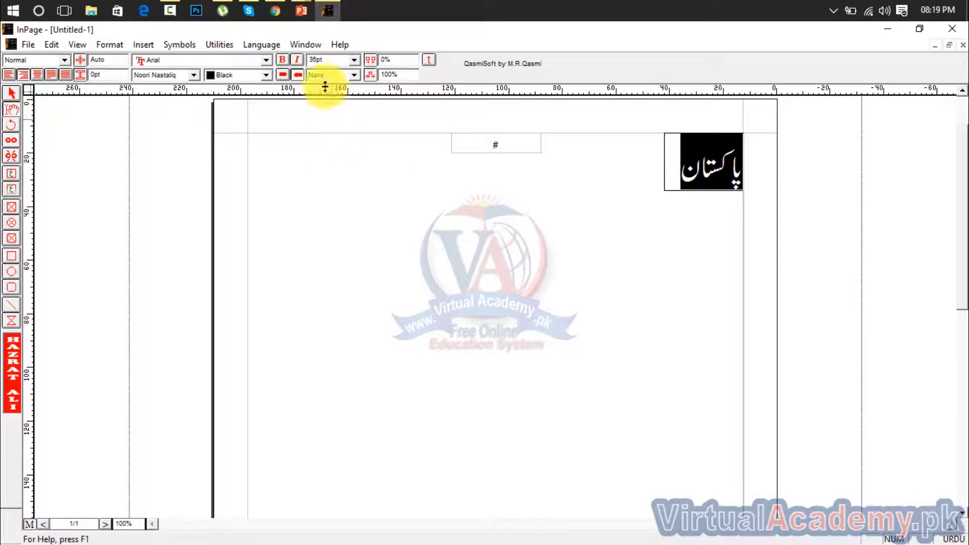
{"action": "left_click", "coordinate": [356, 60]}
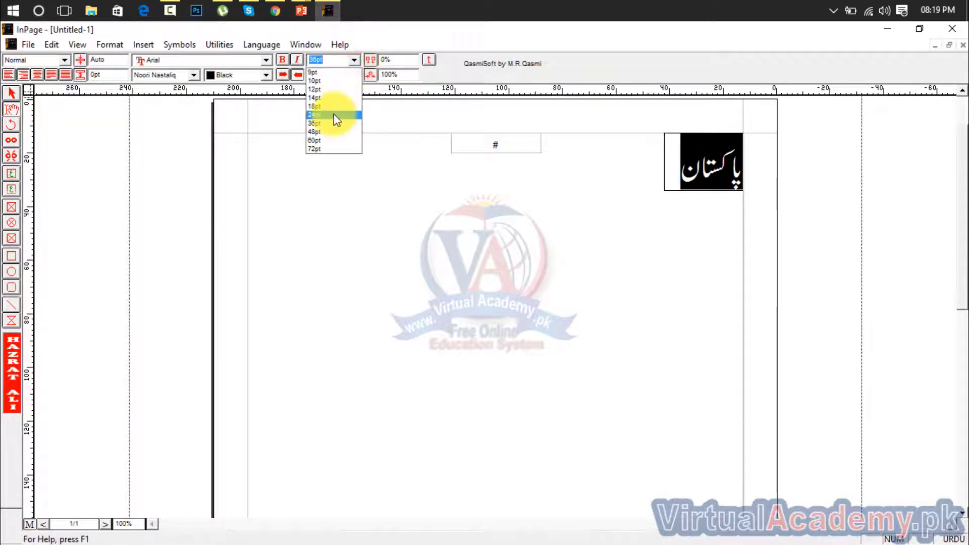
{"action": "left_click", "coordinate": [331, 108]}
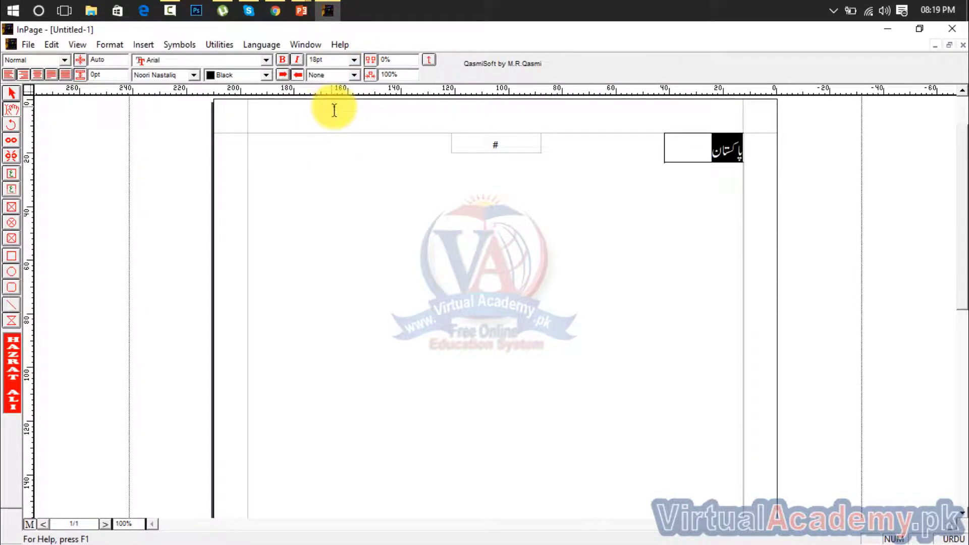
{"action": "left_click", "coordinate": [38, 75]}
{"action": "left_click", "coordinate": [479, 343]}
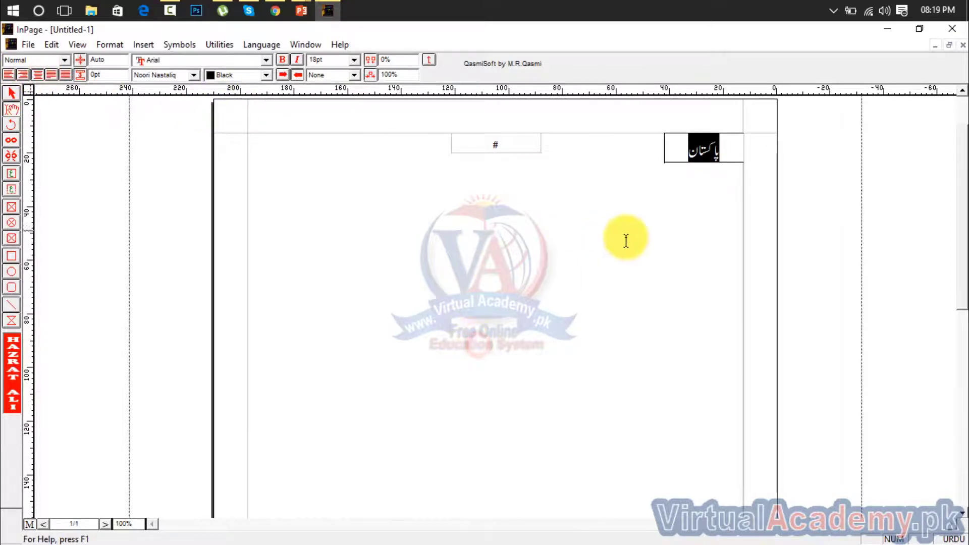
{"action": "left_click", "coordinate": [580, 224]}
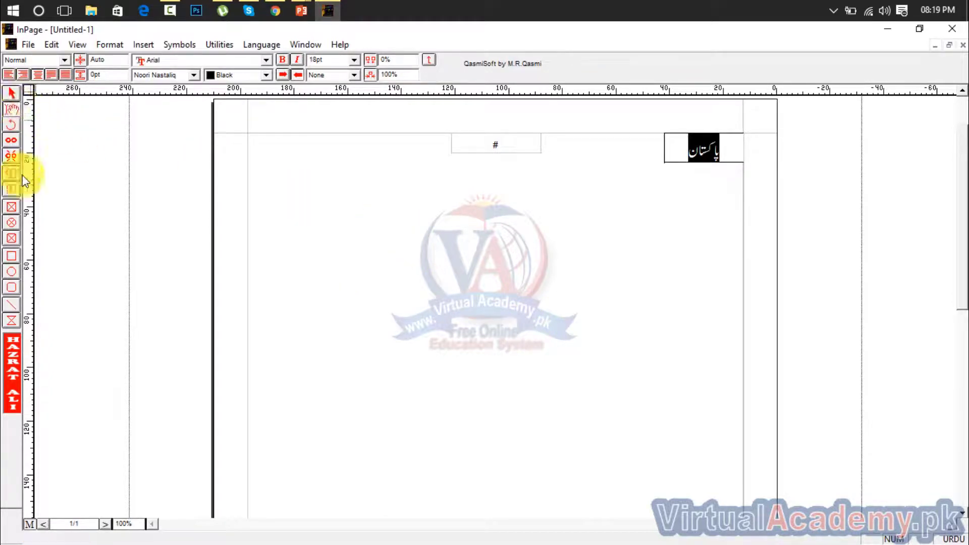
- Leave the master page and insert 20 pages into the document
{"action": "left_click", "coordinate": [31, 525]}
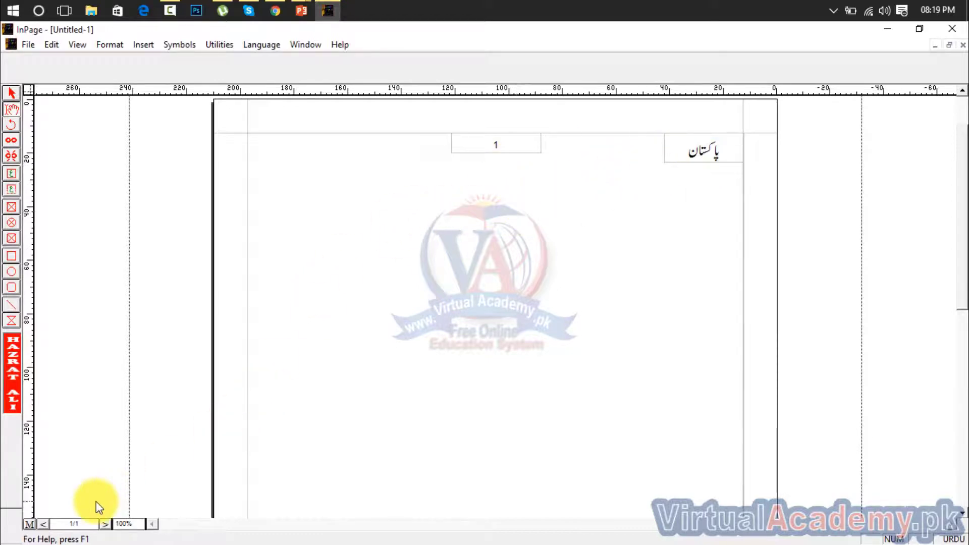
{"action": "left_click", "coordinate": [147, 45]}
{"action": "left_click", "coordinate": [151, 60]}
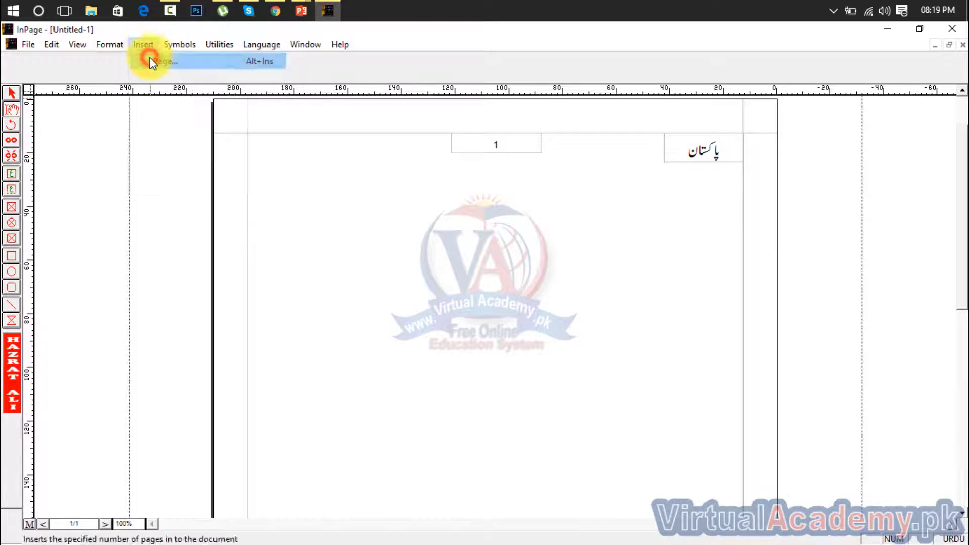
{"action": "left_click_drag", "start_coordinate": [484, 271], "coordinate": [452, 276]}
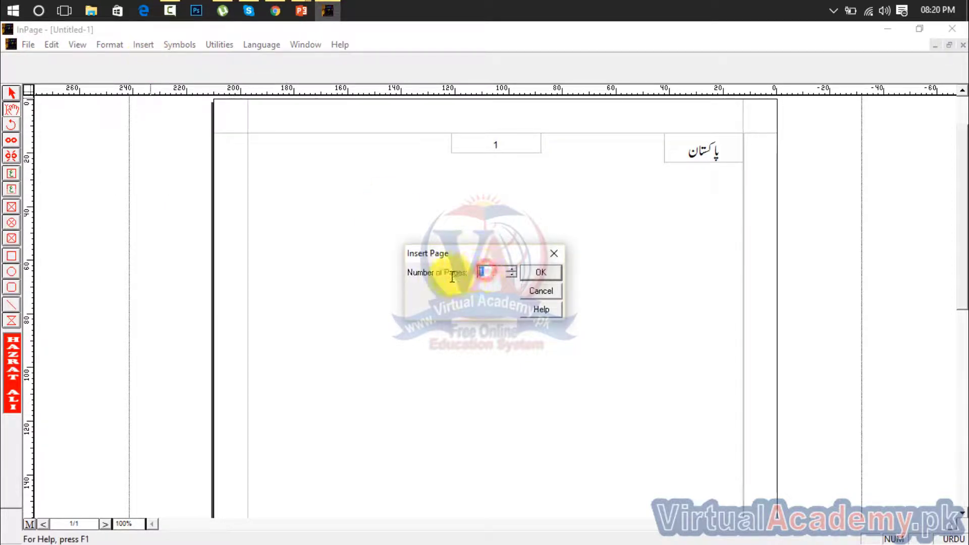
{"action": "type", "text": "20"}
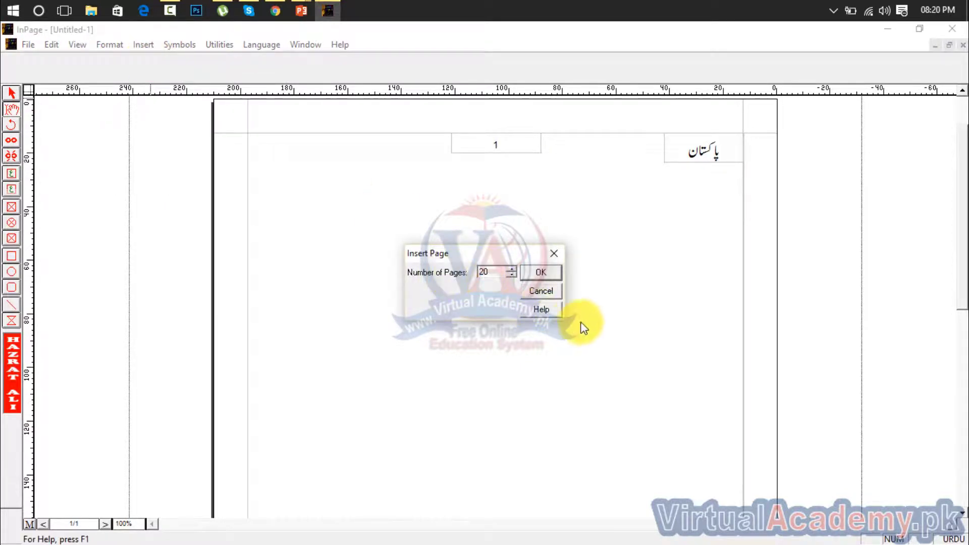
{"action": "left_click", "coordinate": [542, 274]}
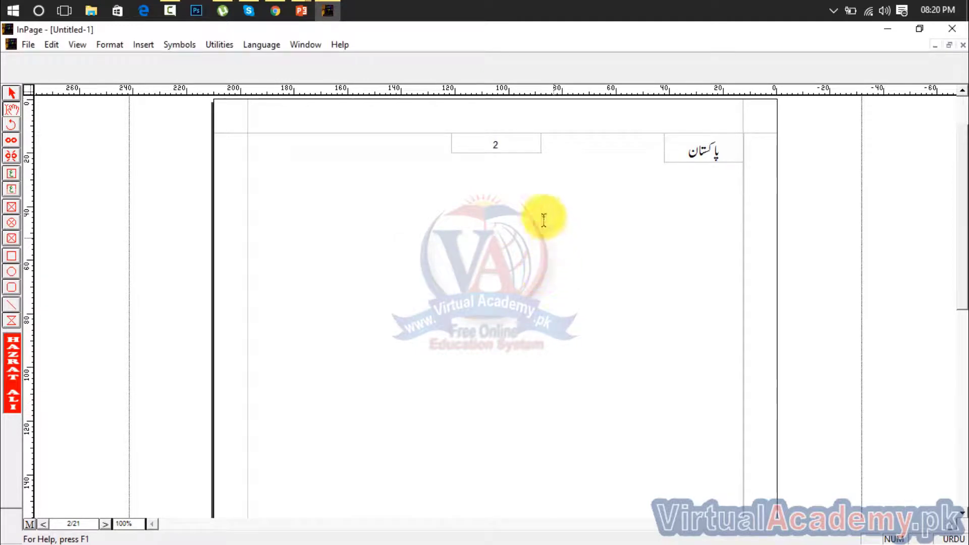
- Page through the document up to page 10, checking the page number and heading on each page, and dismiss the update notification
{"action": "left_click", "coordinate": [499, 142]}
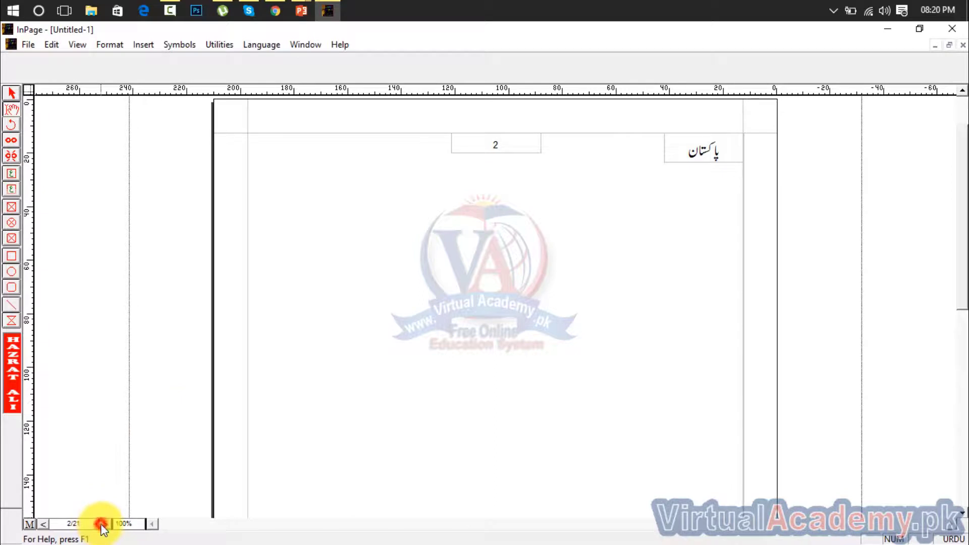
{"action": "left_click", "coordinate": [101, 524]}
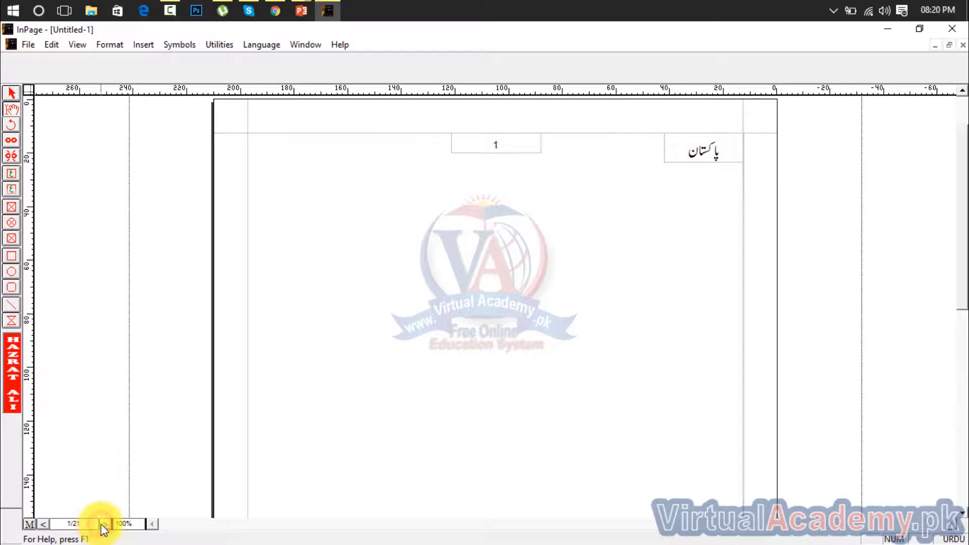
{"action": "left_click", "coordinate": [46, 524]}
{"action": "left_click", "coordinate": [46, 524]}
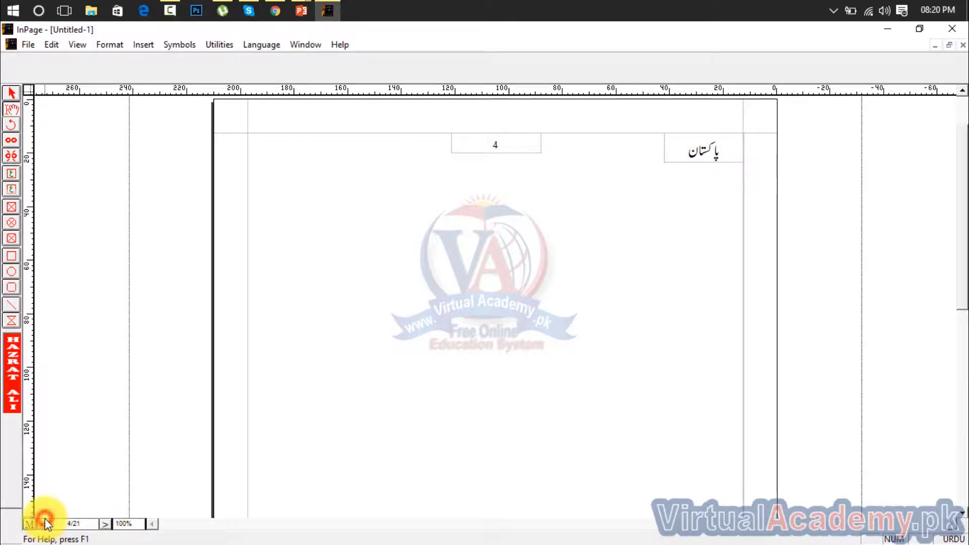
{"action": "left_click", "coordinate": [45, 524]}
{"action": "left_click", "coordinate": [45, 524]}
{"action": "left_click", "coordinate": [45, 524]}
{"action": "left_click", "coordinate": [46, 524]}
{"action": "left_click", "coordinate": [45, 524]}
{"action": "left_click", "coordinate": [45, 524]}
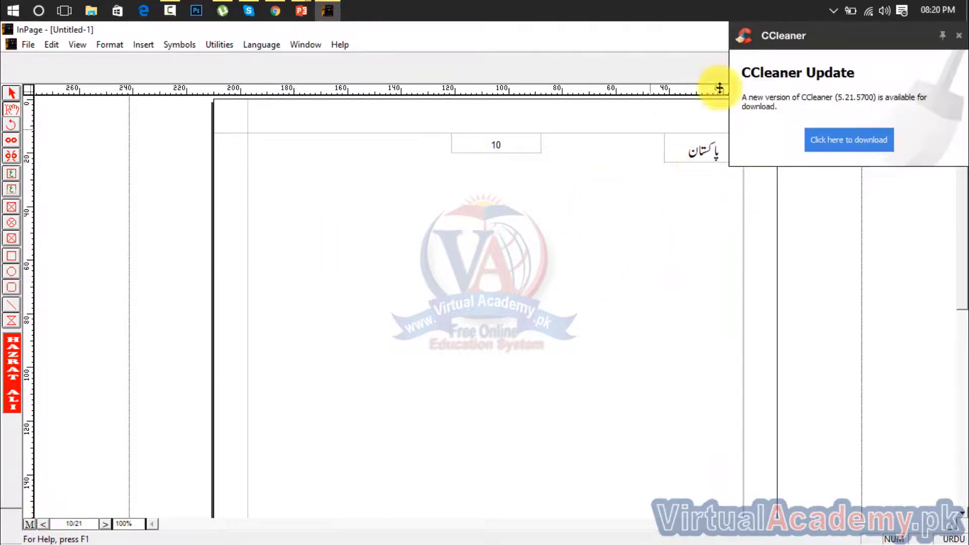
{"action": "left_click", "coordinate": [956, 34]}
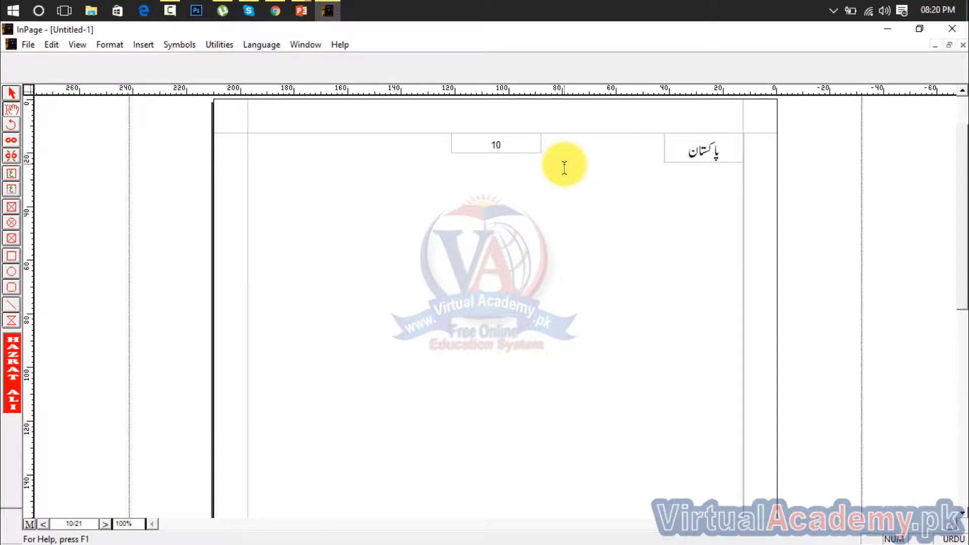
- Enter a short run of sample Urdu text in the main text box and delete it again
{"action": "left_click", "coordinate": [530, 147]}
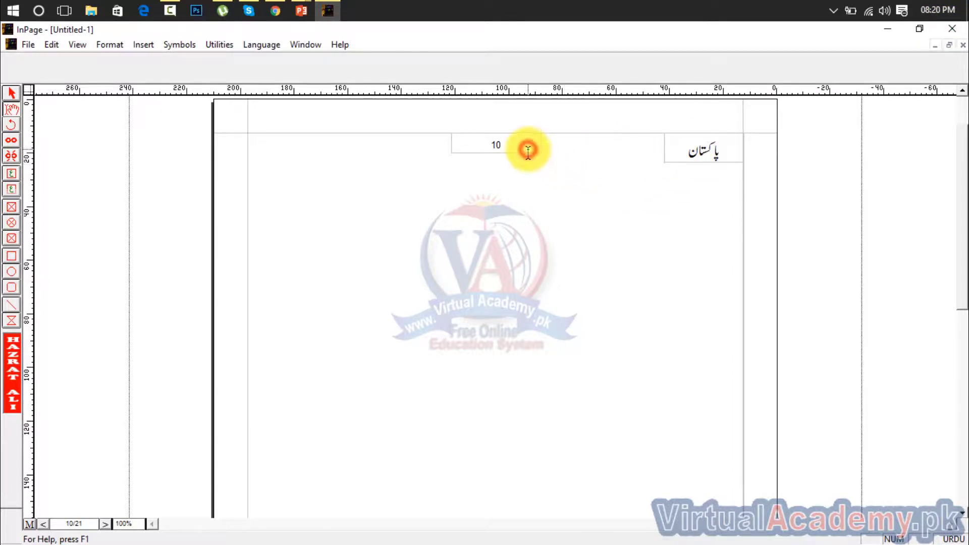
{"action": "left_click", "coordinate": [367, 211]}
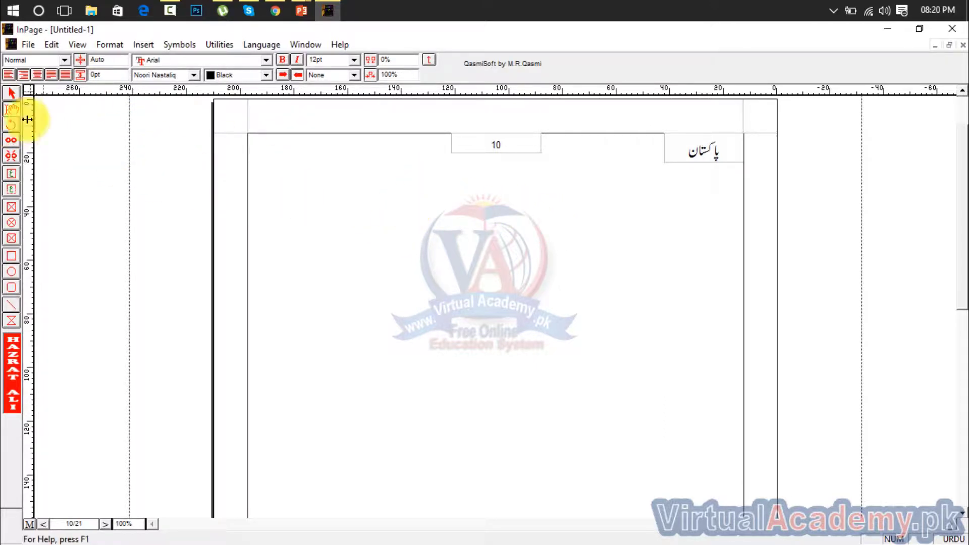
{"action": "left_click", "coordinate": [12, 109]}
{"action": "left_click", "coordinate": [632, 231]}
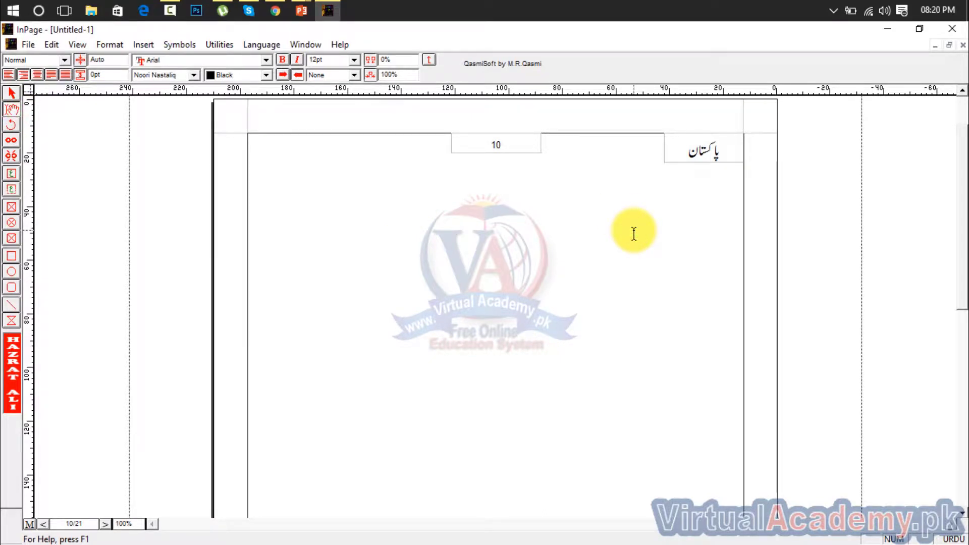
{"action": "type", "text": "گج"}
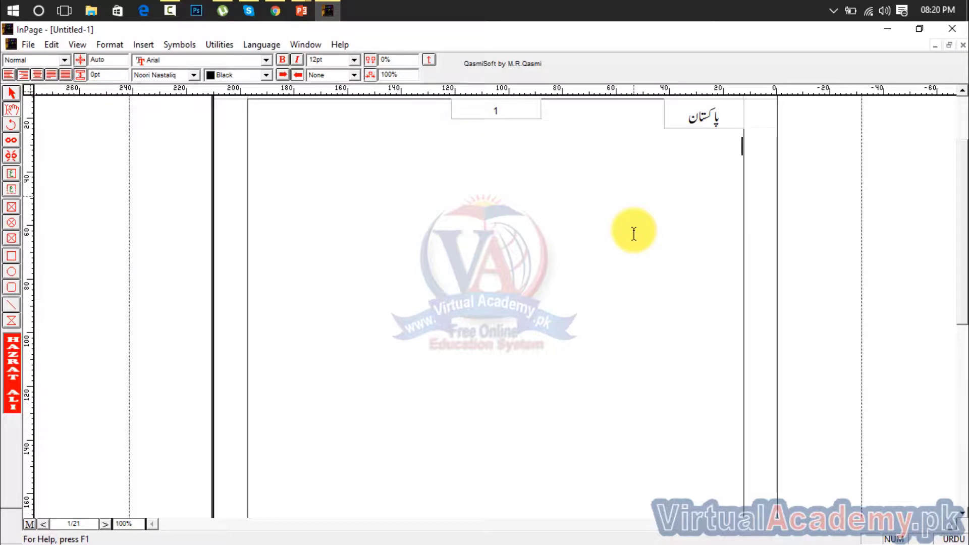
{"action": "type", "text": "جہسجفہجیجکس"}
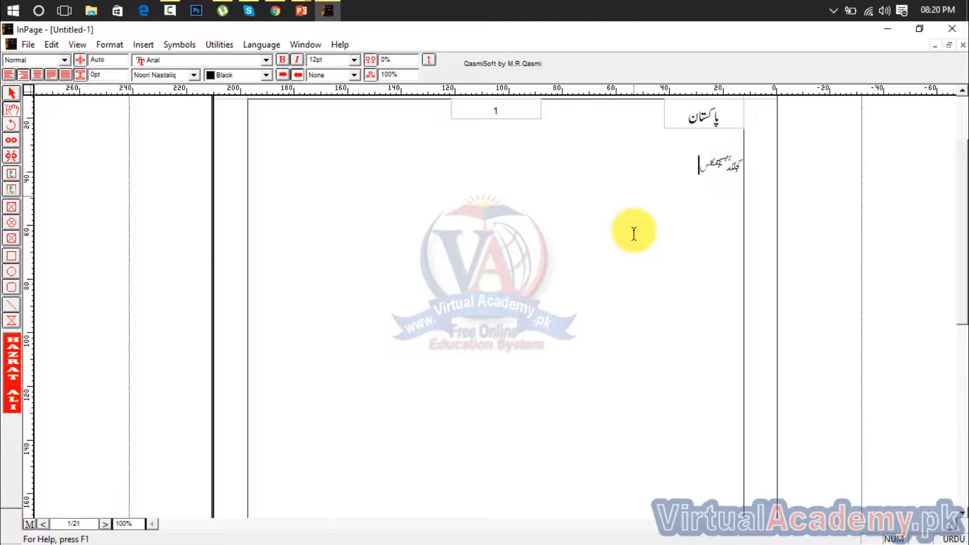
{"action": "key", "text": "BackSpace"}
- Try to set the main text box on page 1 to 2 columns, and dismiss the message
{"action": "left_click", "coordinate": [13, 93]}
{"action": "left_click", "coordinate": [463, 177]}
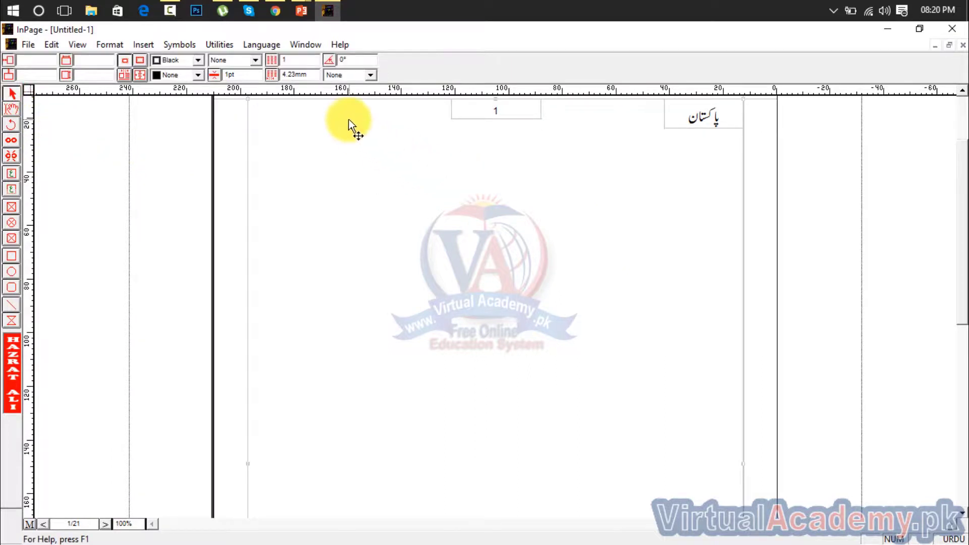
{"action": "left_click", "coordinate": [293, 61]}
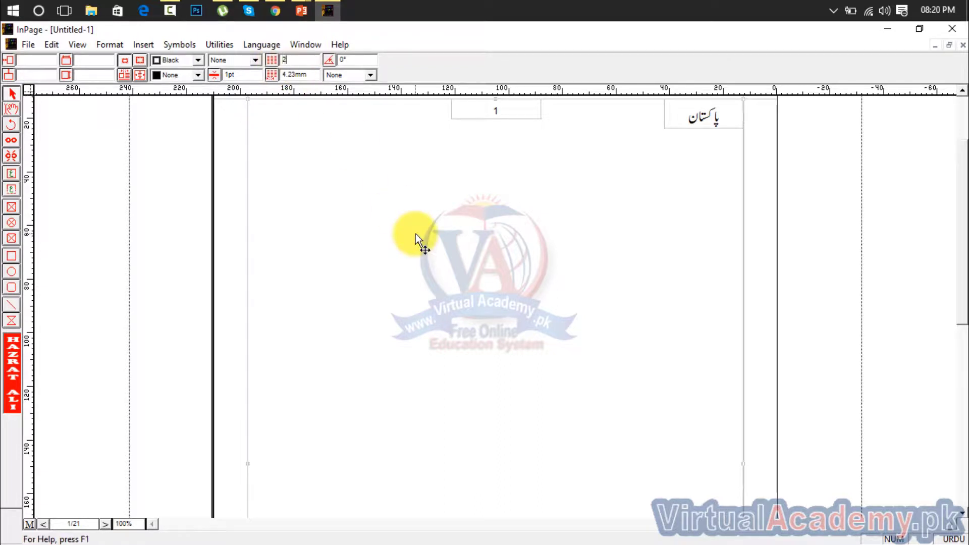
{"action": "type", "text": "2"}
{"action": "key", "text": "Return"}
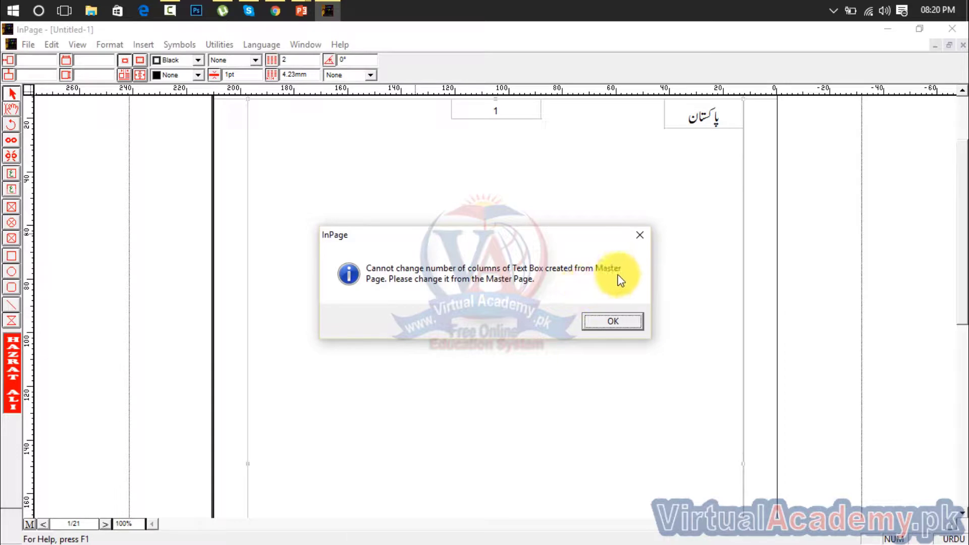
{"action": "left_click", "coordinate": [641, 238]}
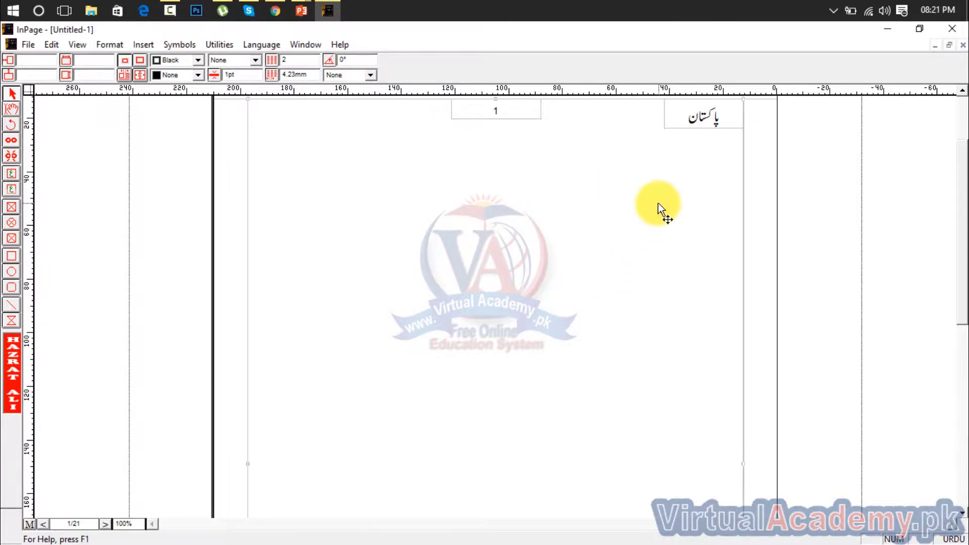
- Switch to the master page and set its main text box to 2 columns
{"action": "left_click", "coordinate": [29, 524]}
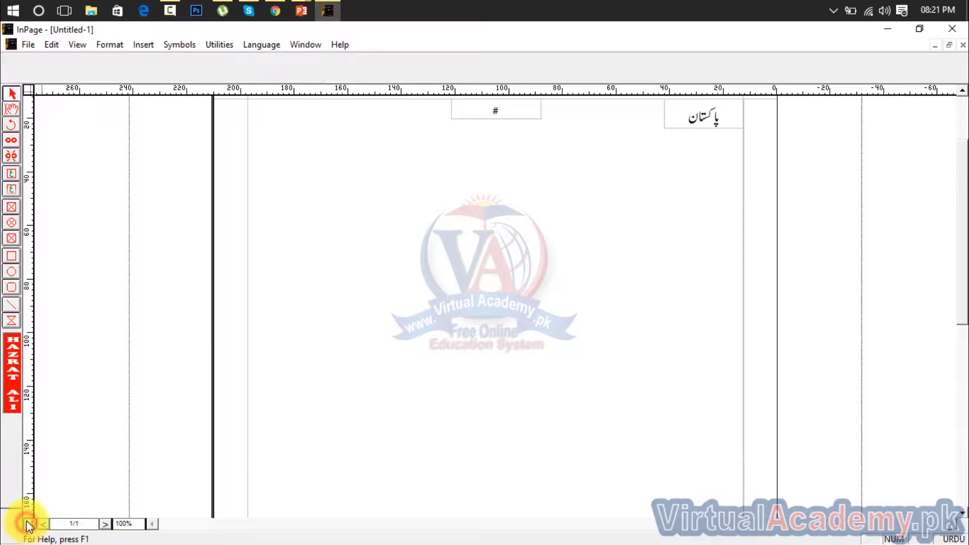
{"action": "left_click", "coordinate": [352, 216]}
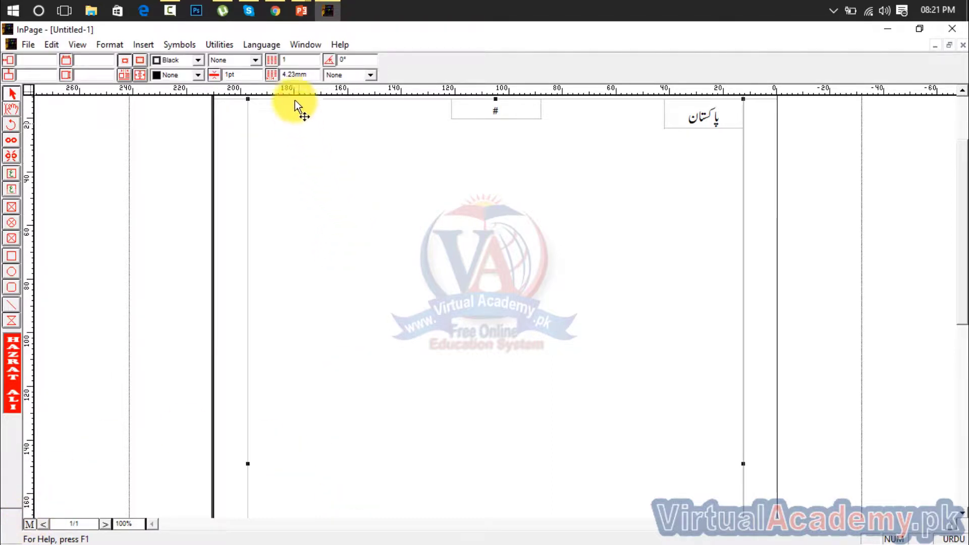
{"action": "left_click", "coordinate": [285, 60]}
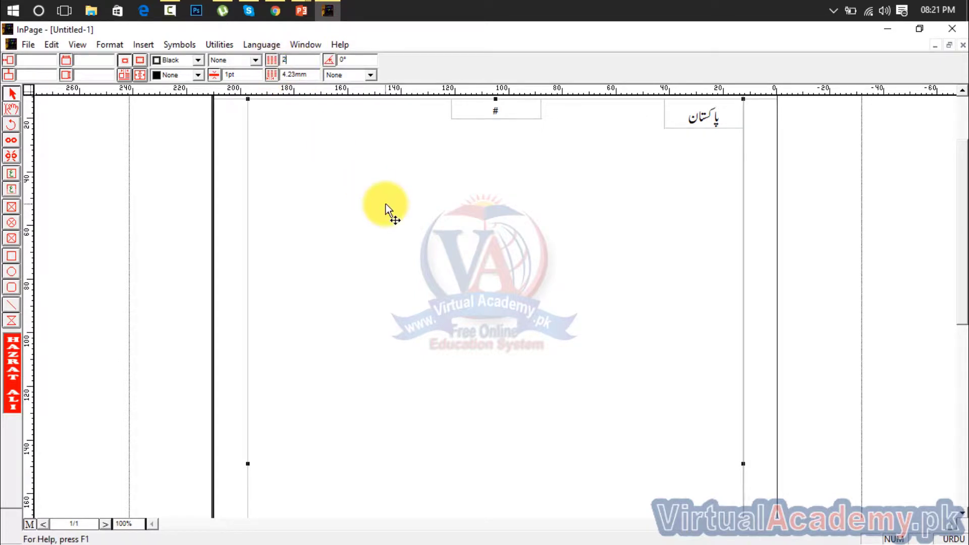
{"action": "key", "text": "Return"}
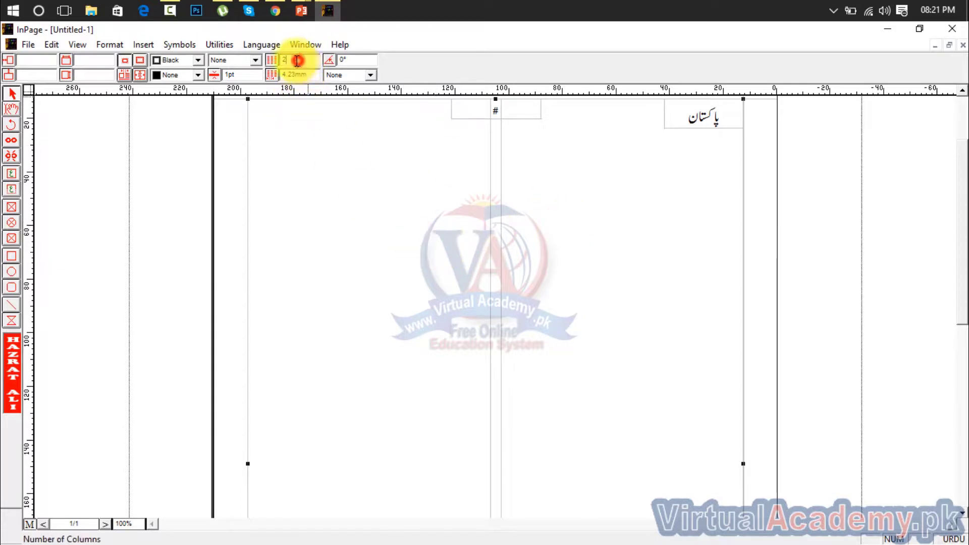
- Change the number of columns in the master page's main text box to 3
{"action": "left_click_drag", "start_coordinate": [297, 60], "coordinate": [279, 61]}
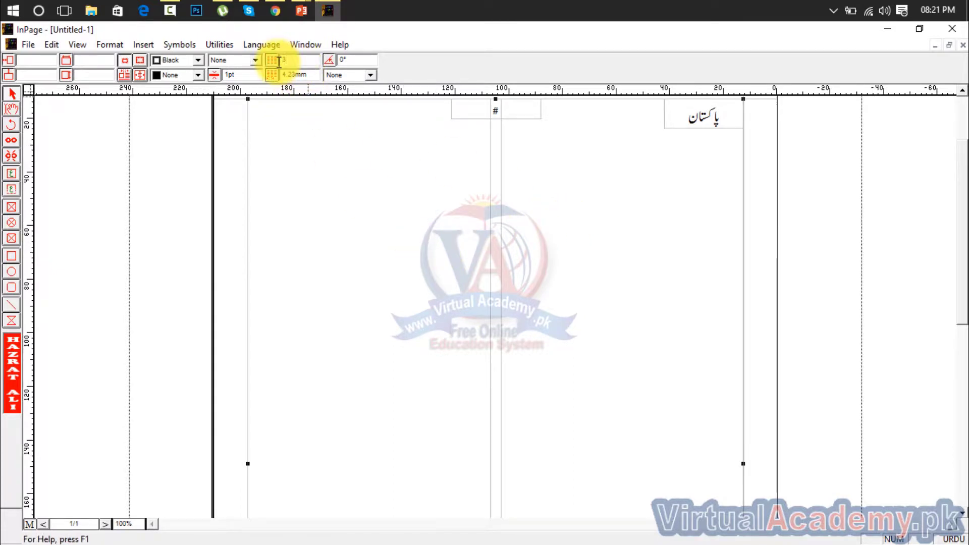
{"action": "type", "text": "3"}
{"action": "key", "text": "Return"}
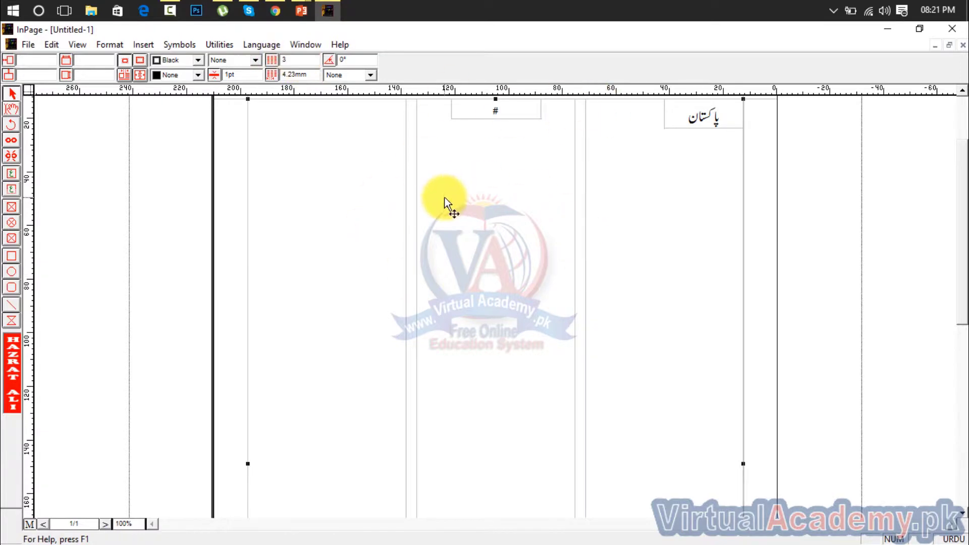
- Set the border colour of the master page's three-column text box to red
{"action": "left_click", "coordinate": [198, 60]}
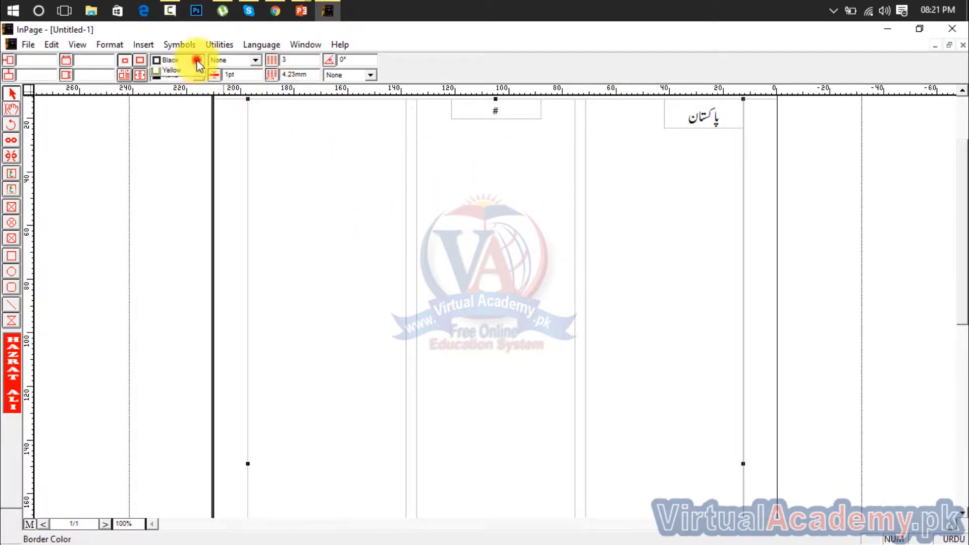
{"action": "left_click", "coordinate": [188, 97]}
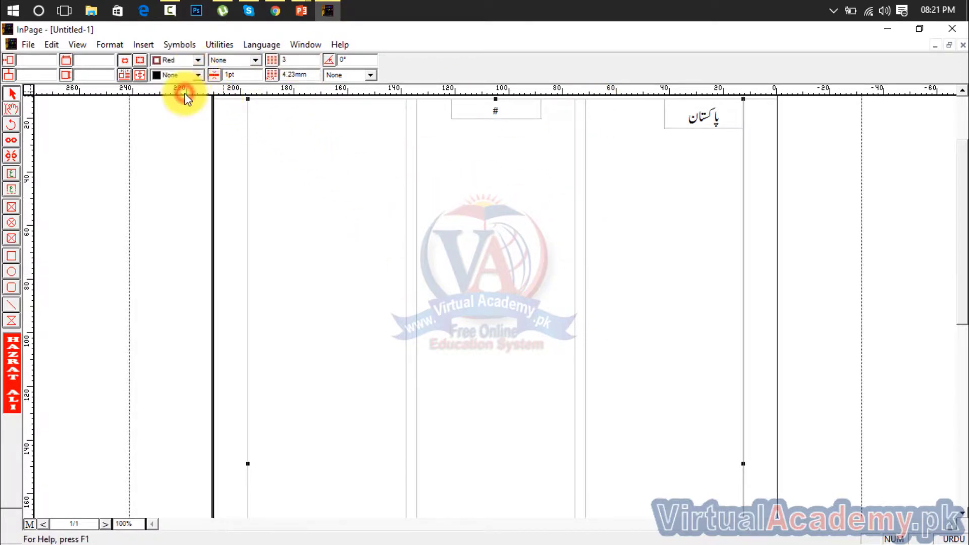
{"action": "left_click", "coordinate": [429, 208]}
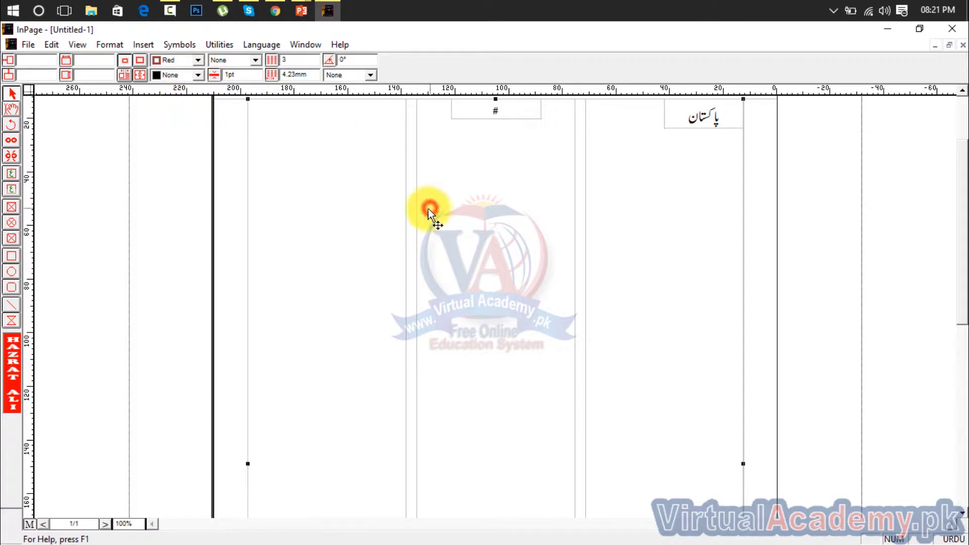
{"action": "left_click", "coordinate": [362, 192]}
- Try a black fill on the master page's main text box and replace it with white
{"action": "left_click", "coordinate": [198, 75]}
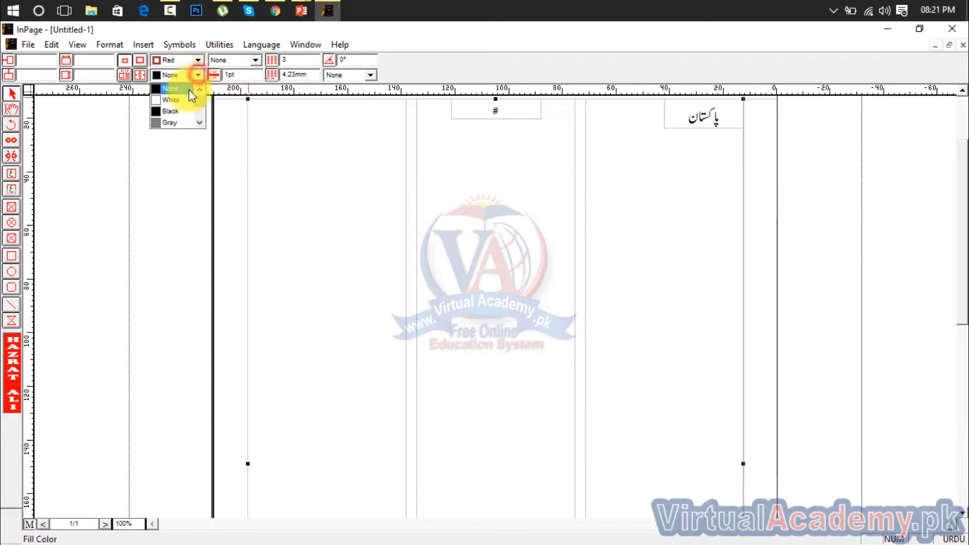
{"action": "left_click", "coordinate": [181, 110]}
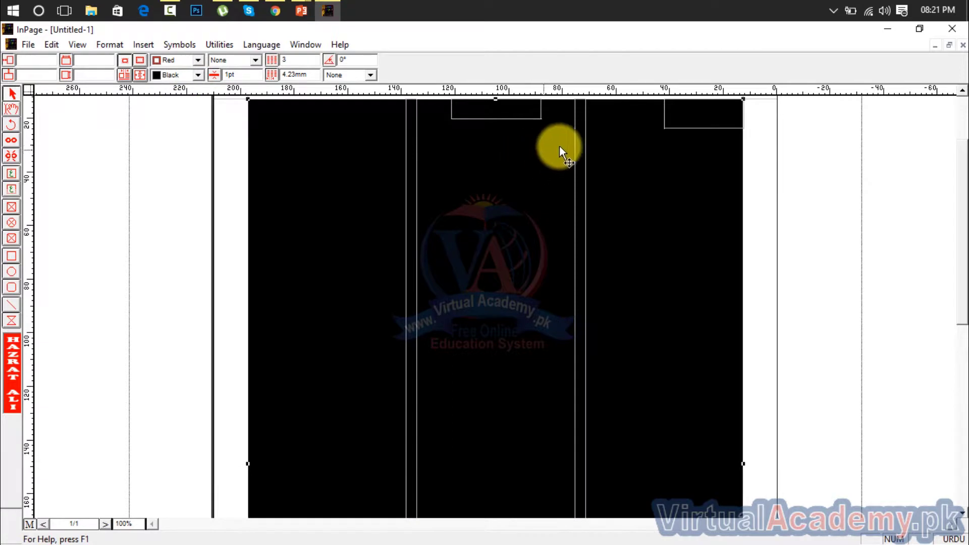
{"action": "left_click", "coordinate": [198, 74]}
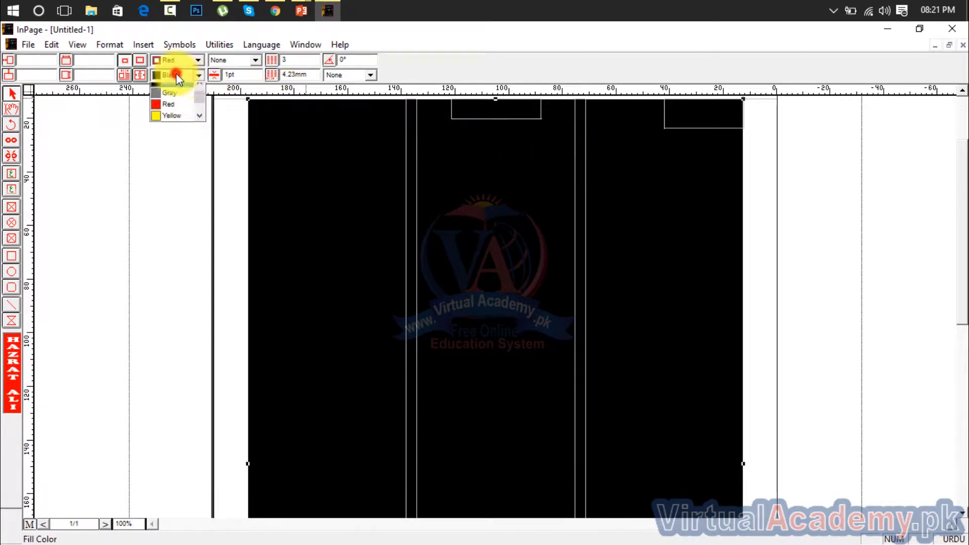
{"action": "left_click_drag", "start_coordinate": [201, 102], "coordinate": [198, 95]}
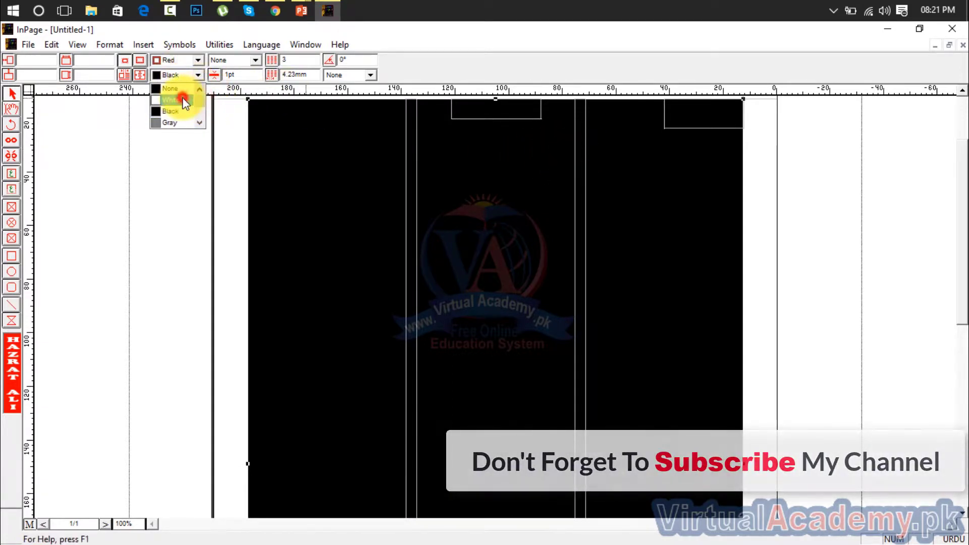
{"action": "left_click", "coordinate": [183, 99]}
- Set the border thickness of the master page's main text box to 2pt and select the column gap value
{"action": "double_click", "coordinate": [239, 76]}
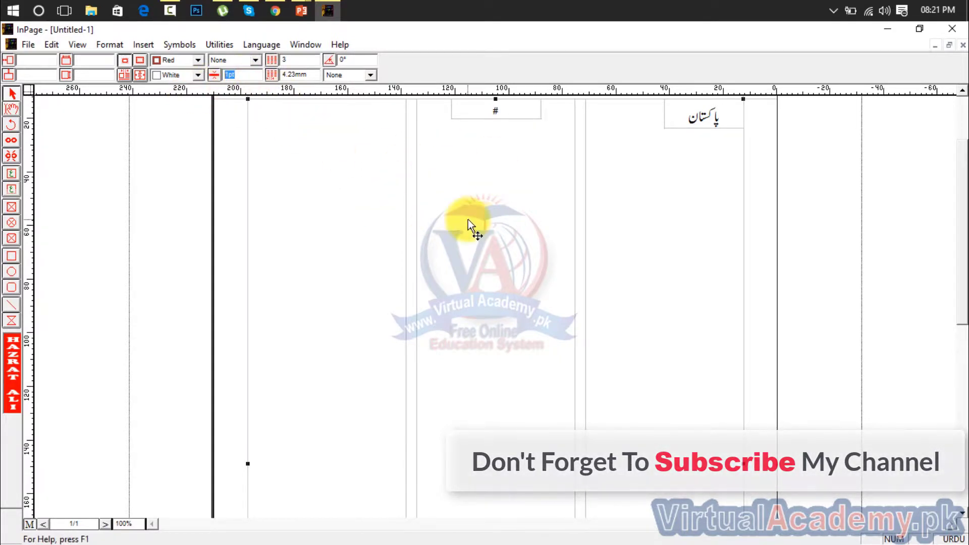
{"action": "type", "text": "2"}
{"action": "key", "text": "Return"}
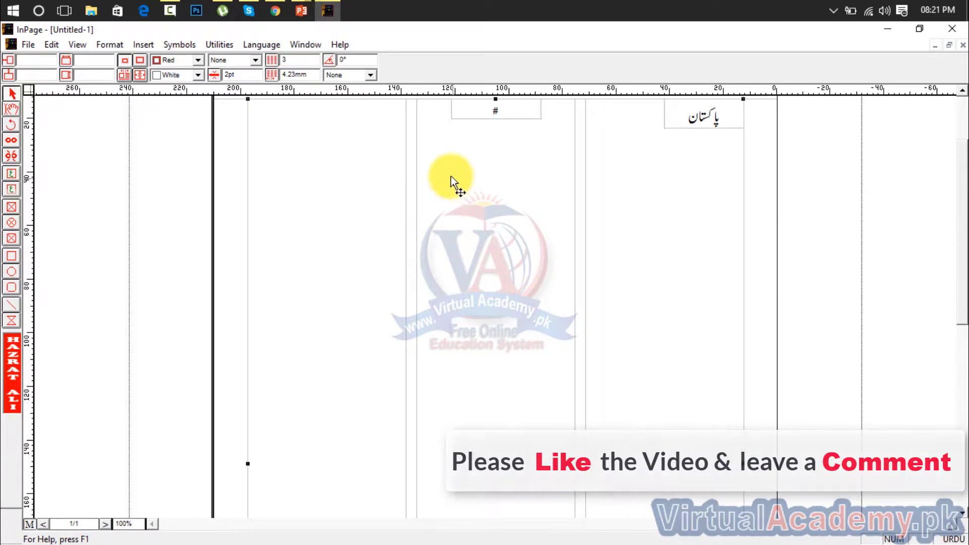
{"action": "left_click", "coordinate": [449, 142]}
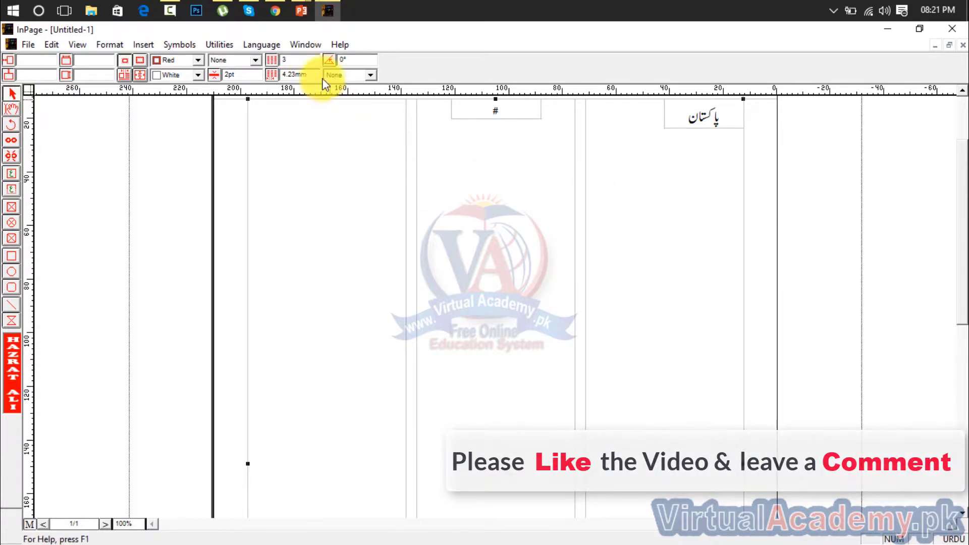
{"action": "left_click_drag", "start_coordinate": [314, 75], "coordinate": [276, 75]}
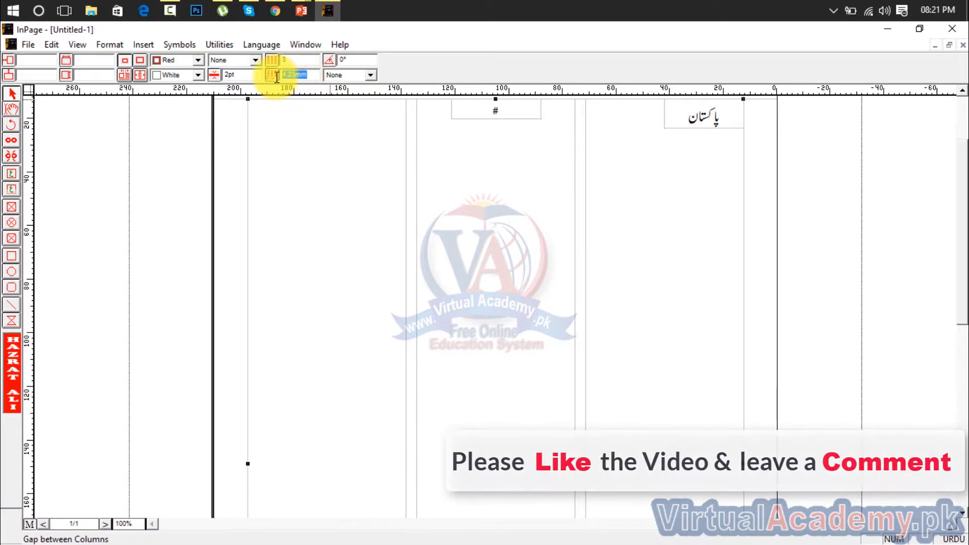
- Leave the master page and place the text cursor in the first Urdu text column of page 1
{"action": "left_click", "coordinate": [28, 524]}
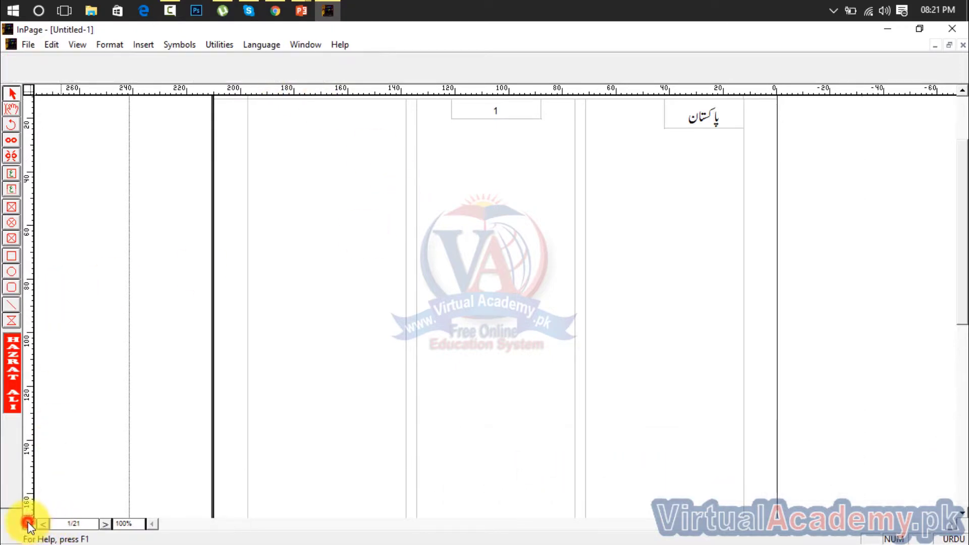
{"action": "left_click", "coordinate": [387, 300]}
{"action": "left_click", "coordinate": [11, 110]}
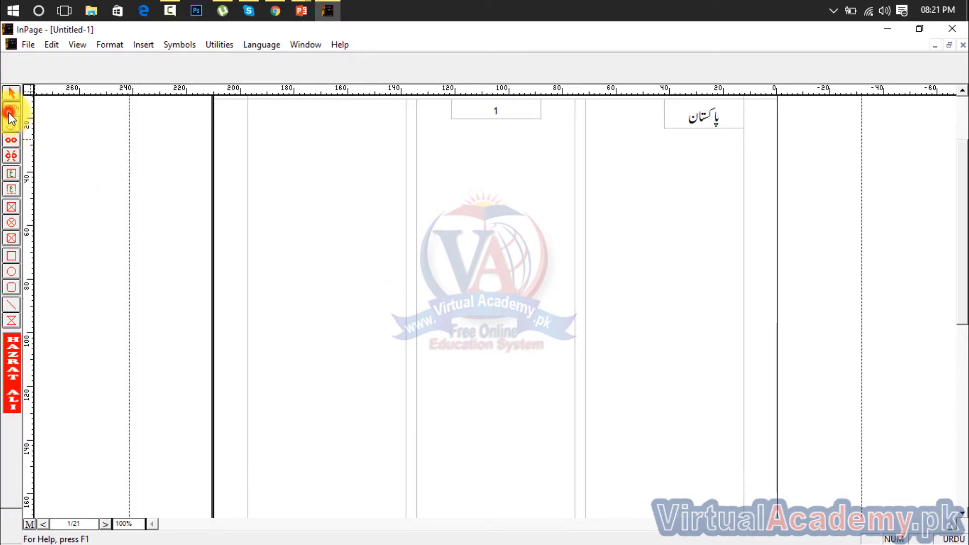
{"action": "left_click", "coordinate": [340, 196]}
{"action": "left_click", "coordinate": [677, 232]}
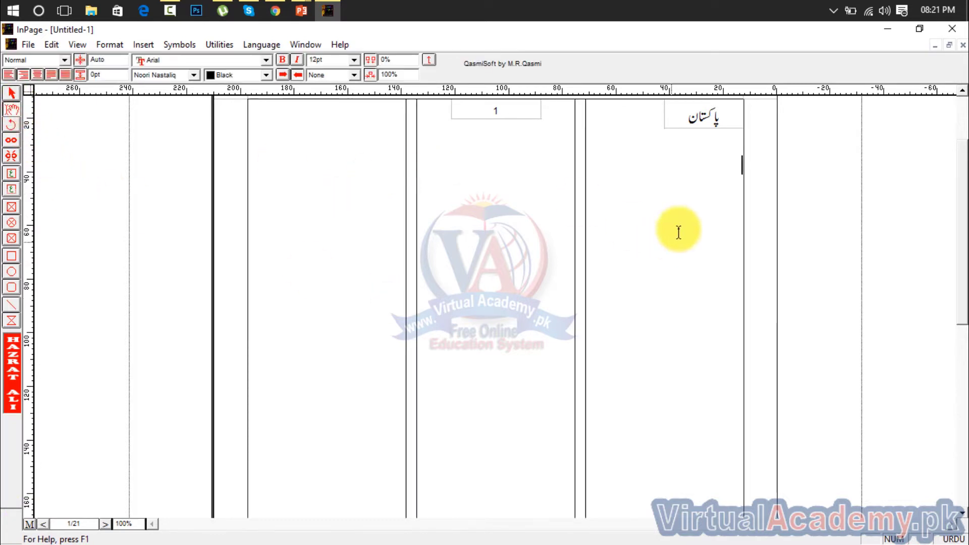